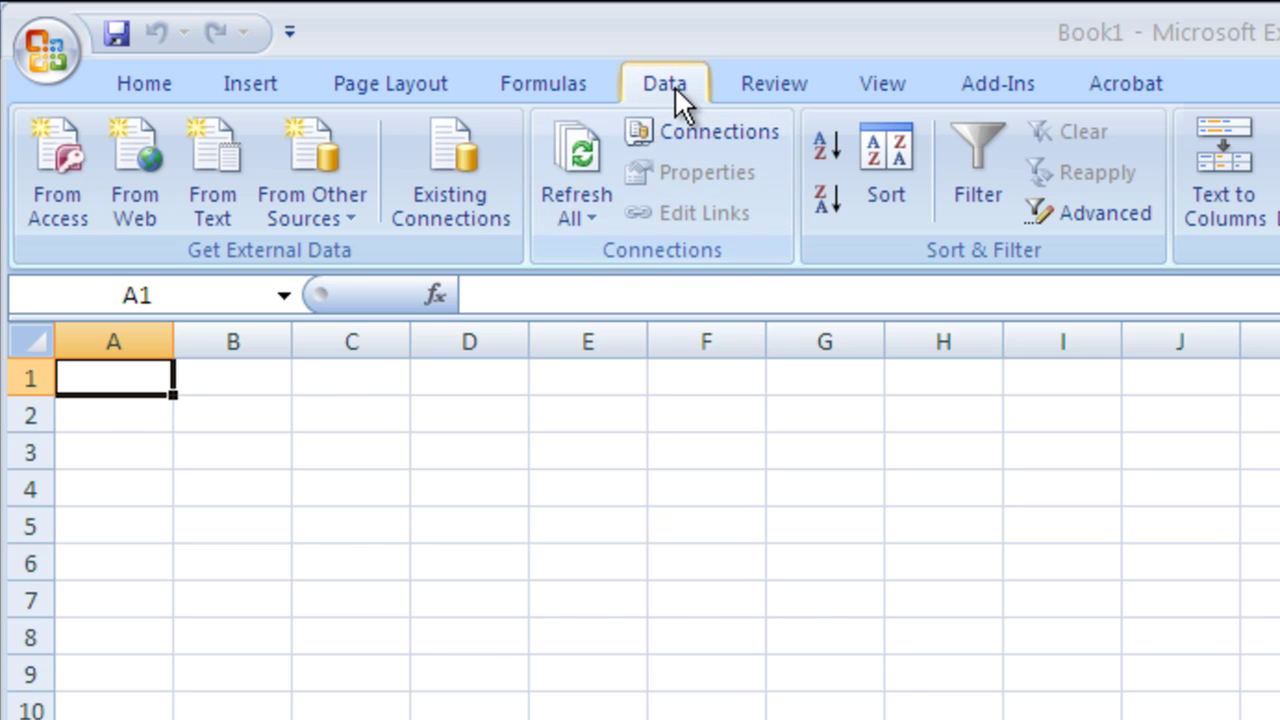
Step: Begin a From Microsoft Query import, pick the Free* data source, and leave Query Wizard unchecked
left_click(318, 219)
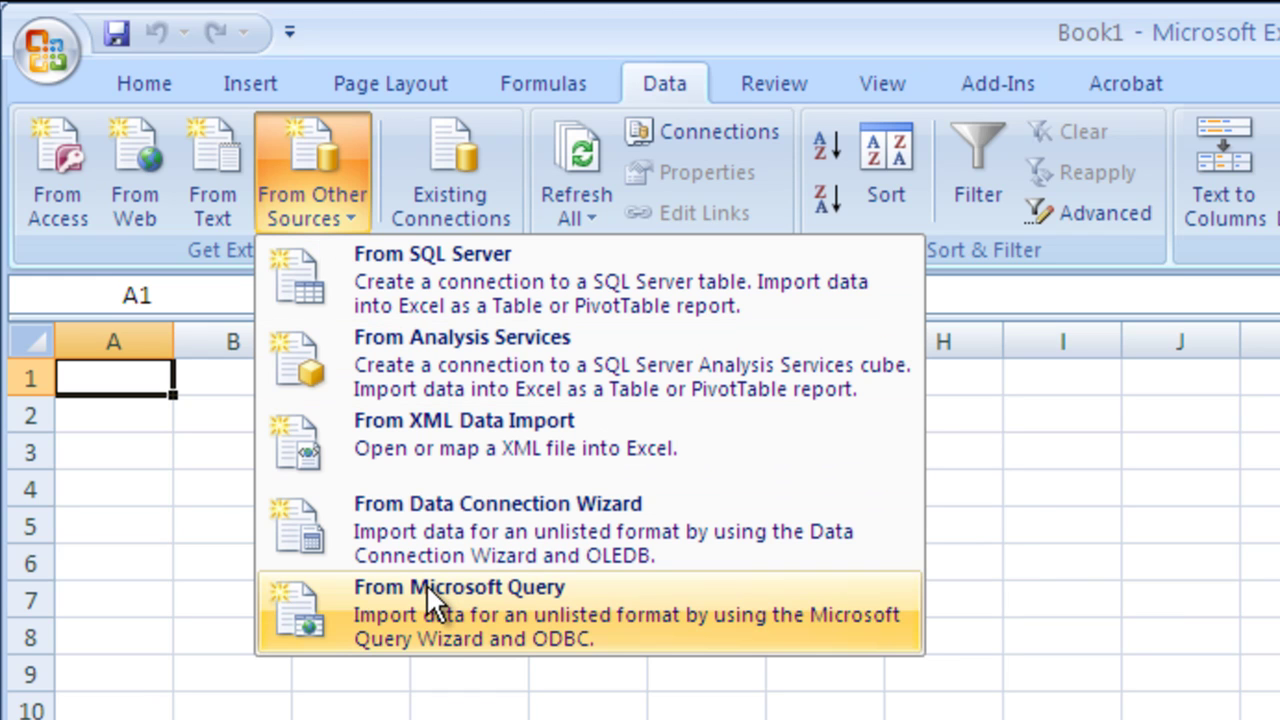
left_click(426, 588)
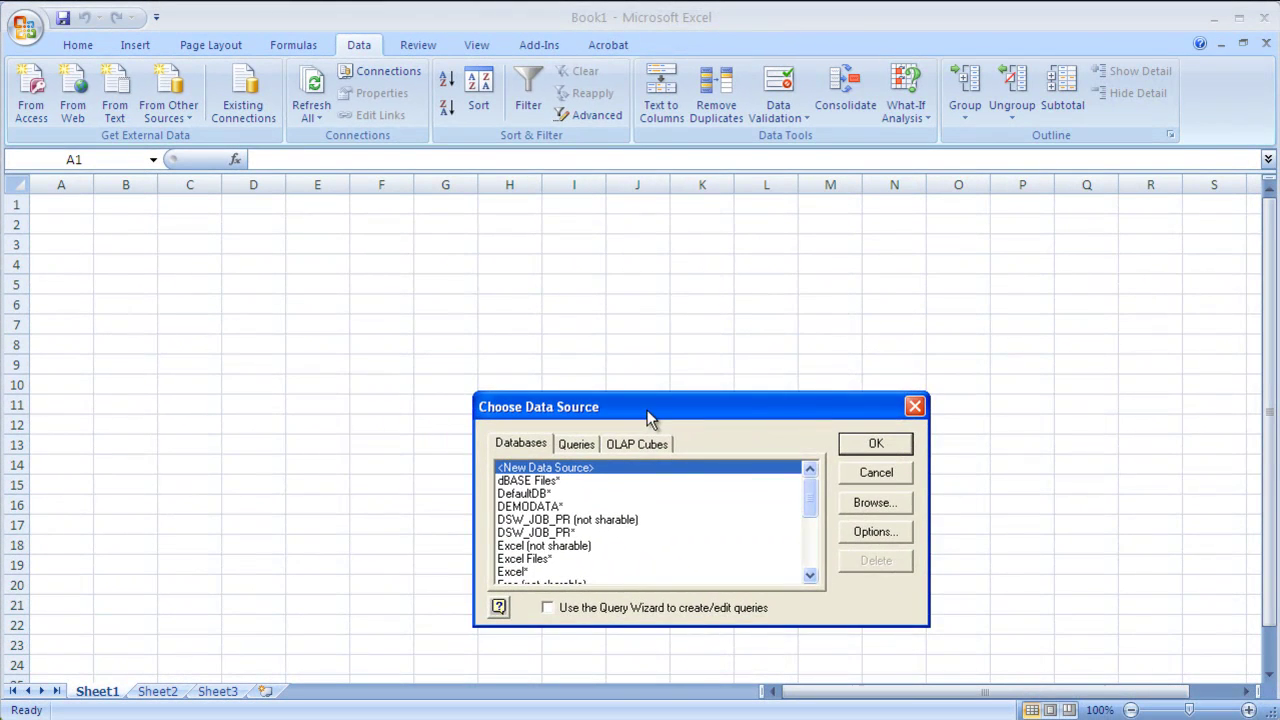
left_click_drag(647, 417, 350, 236)
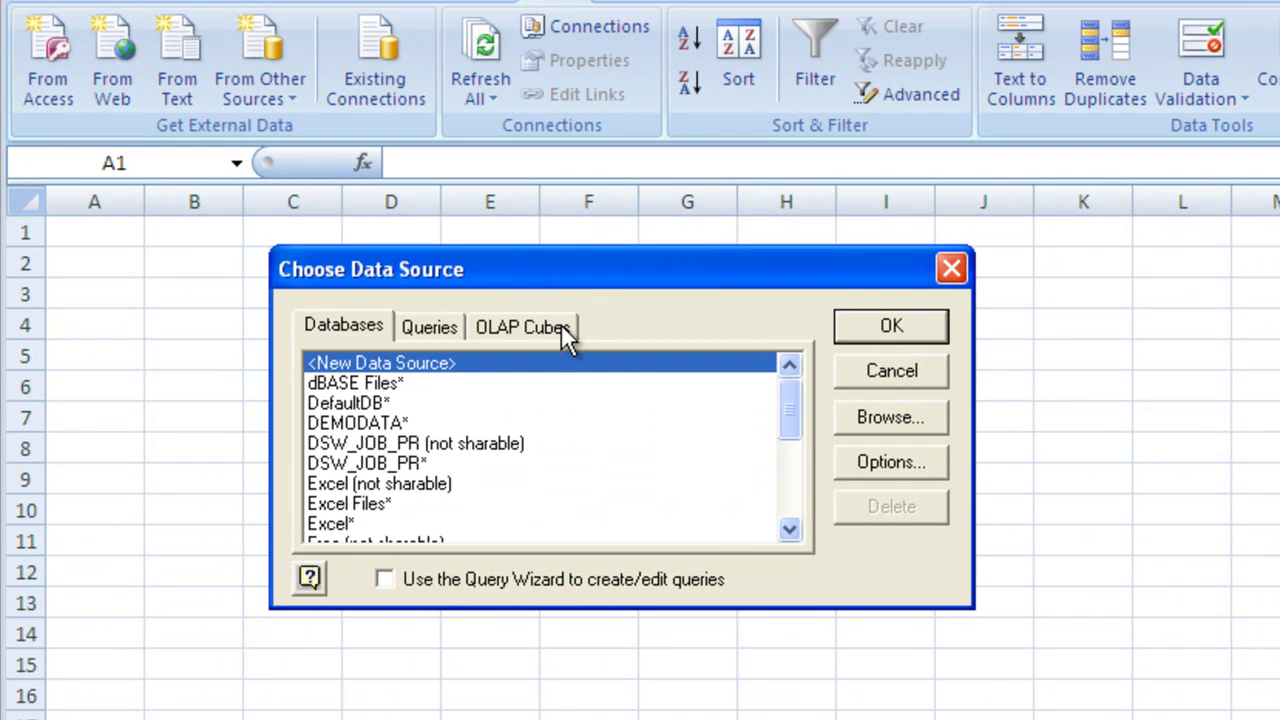
left_click(780, 528)
left_click(780, 528)
left_click(780, 528)
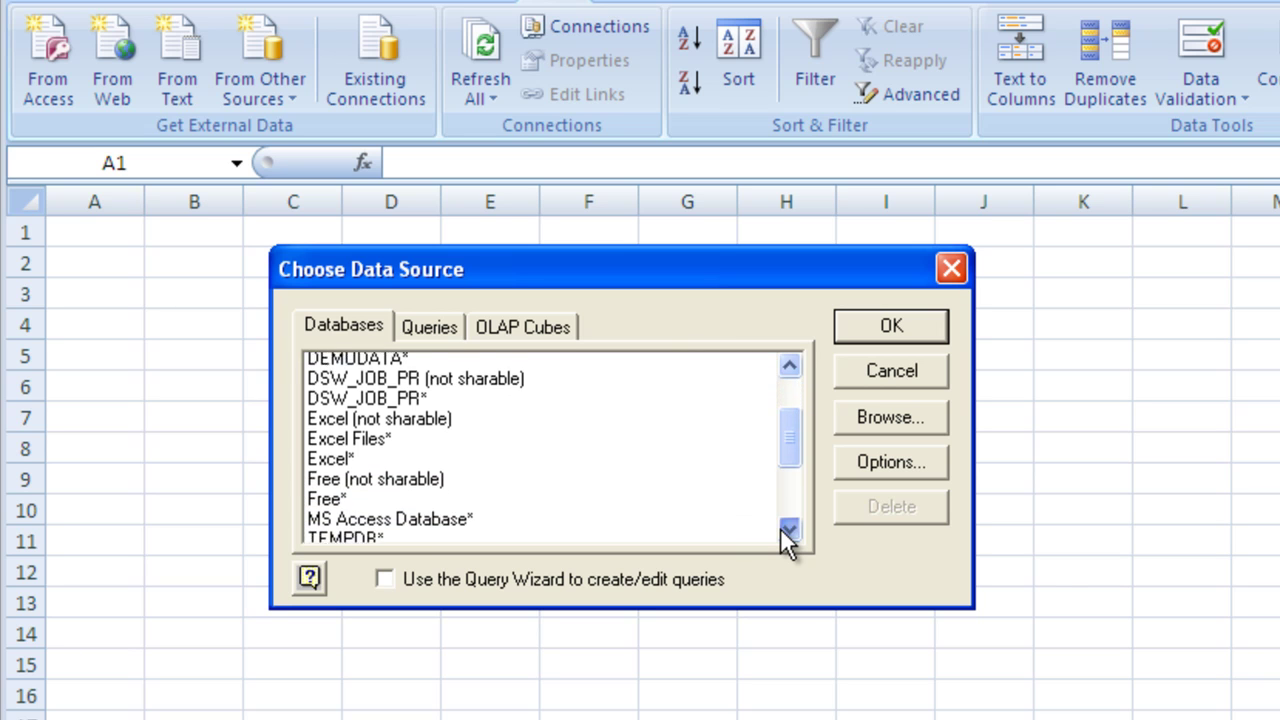
left_click(780, 528)
left_click(780, 528)
left_click(780, 528)
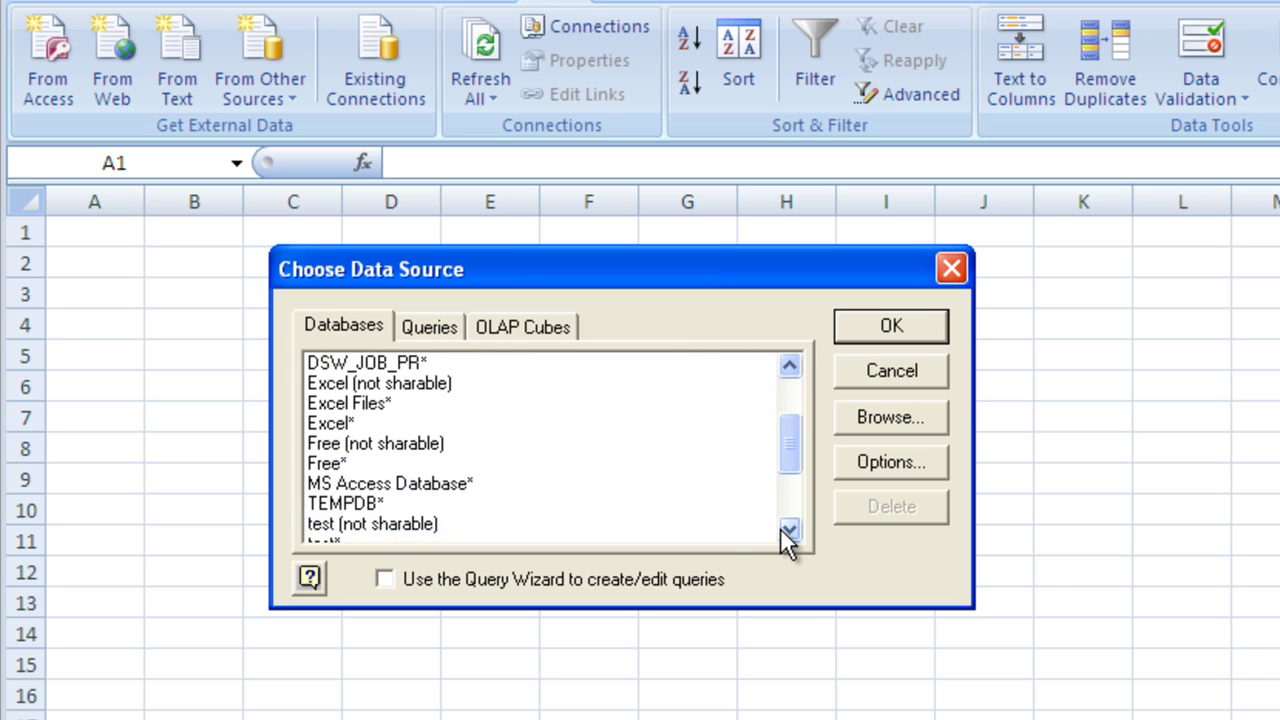
left_click(333, 466)
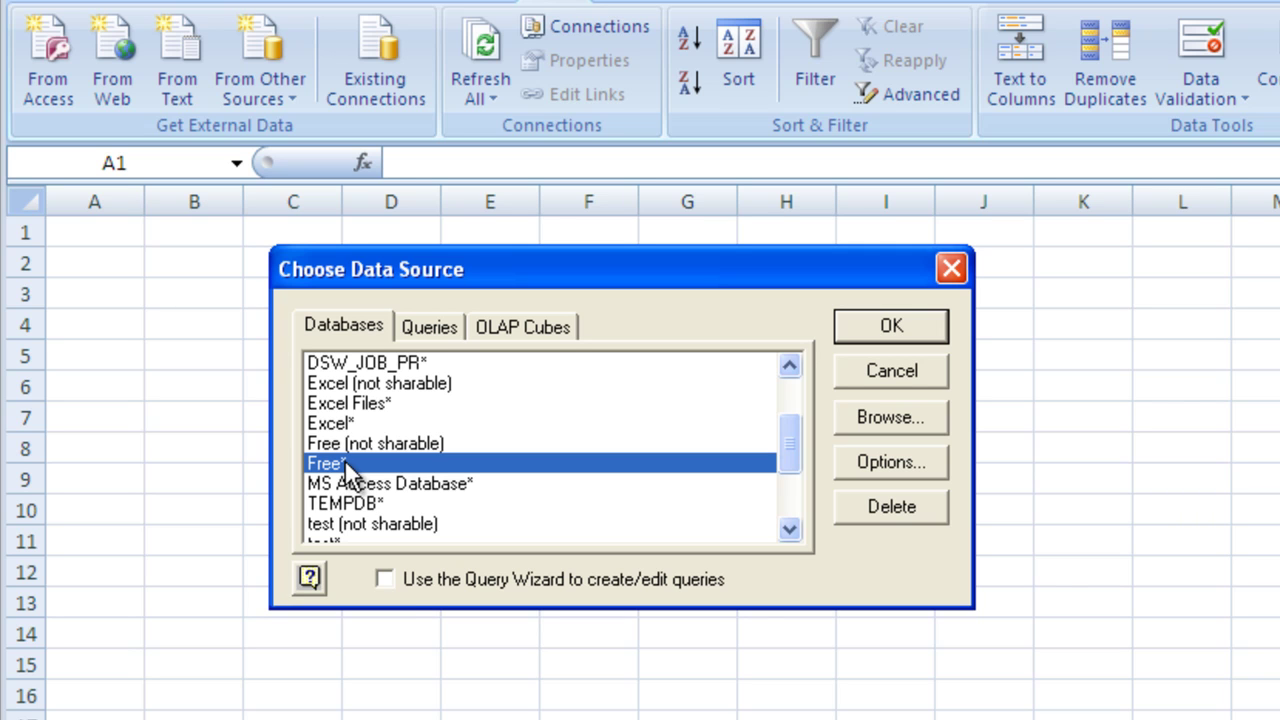
left_click(386, 580)
left_click(386, 580)
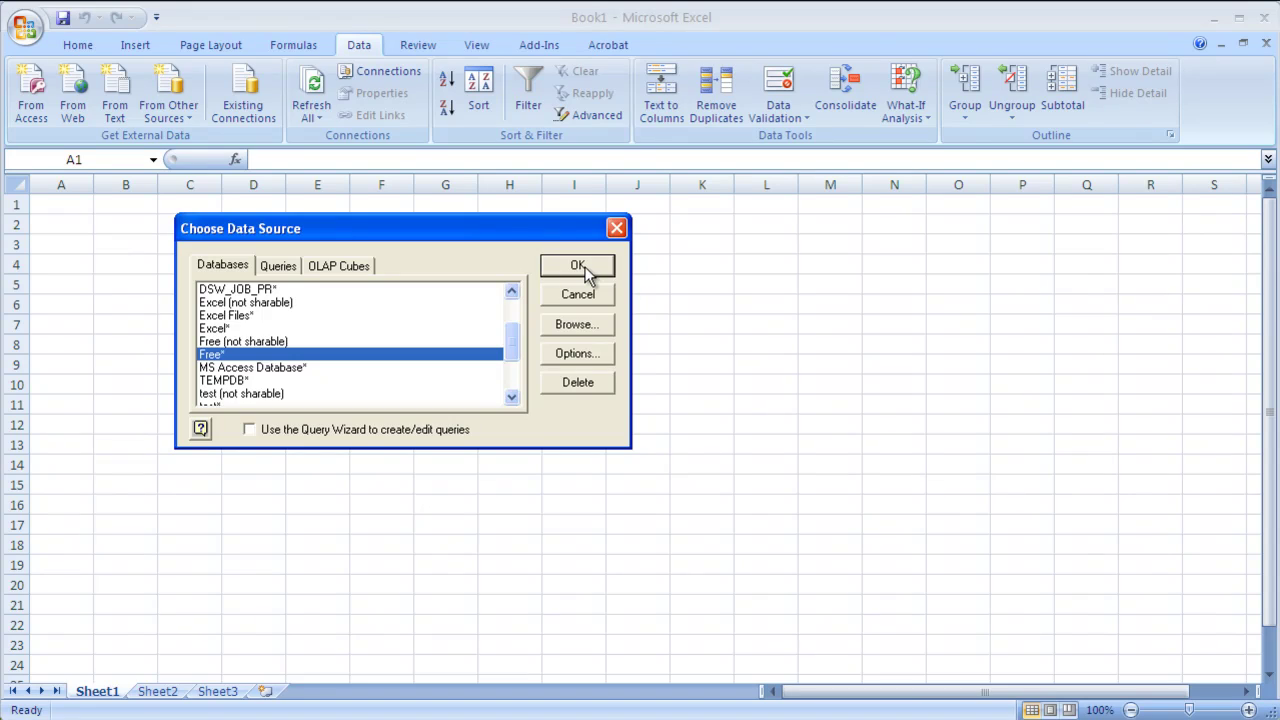
Step: Open Microsoft Query on Free* and log in to ODBC with the user name and password
left_click(585, 270)
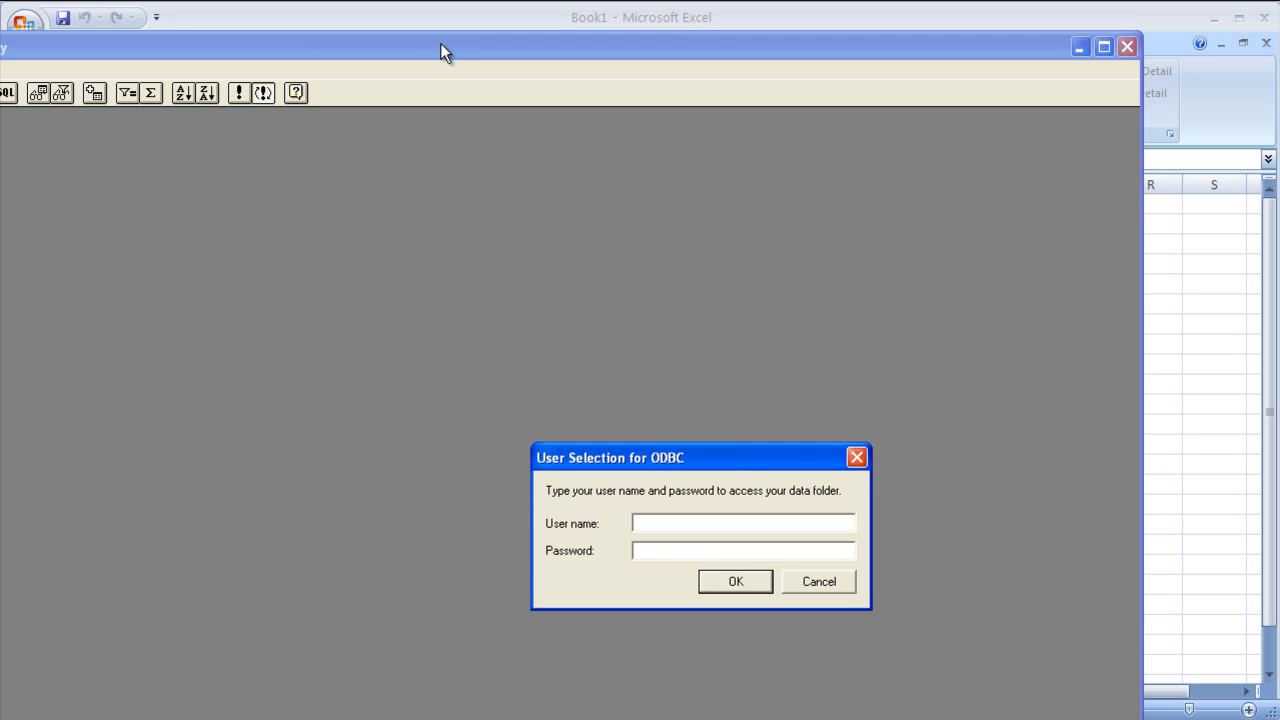
left_click_drag(655, 456, 339, 278)
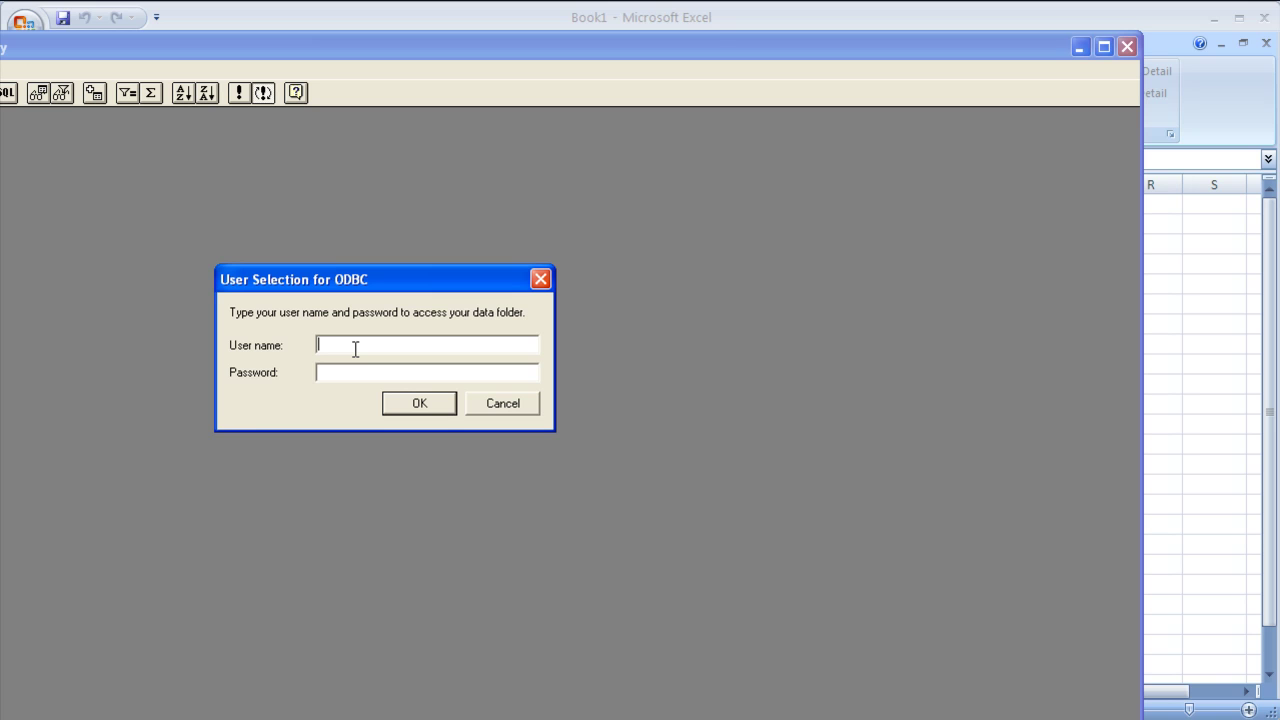
type("mikep")
key("Tab")
type("****")
left_click(416, 401)
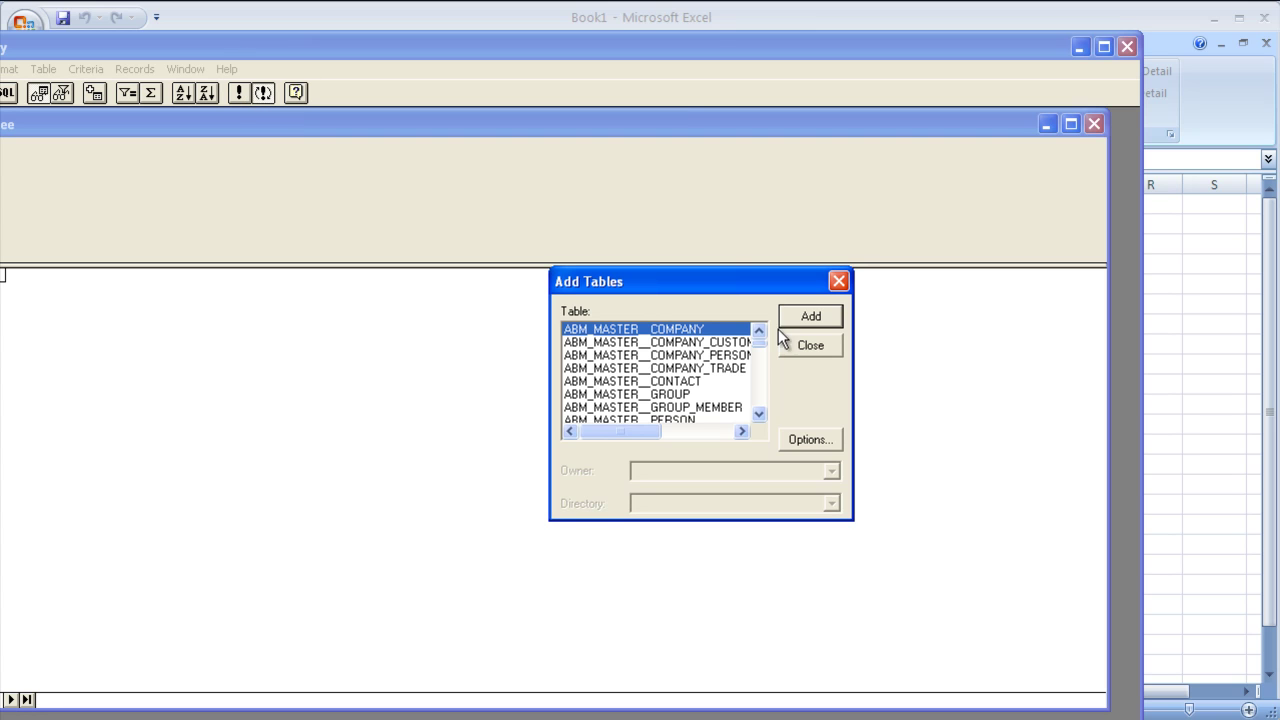
Step: Scroll the Add Tables list down and select the APM_MASTER__VENDOR table
left_click_drag(717, 284, 479, 274)
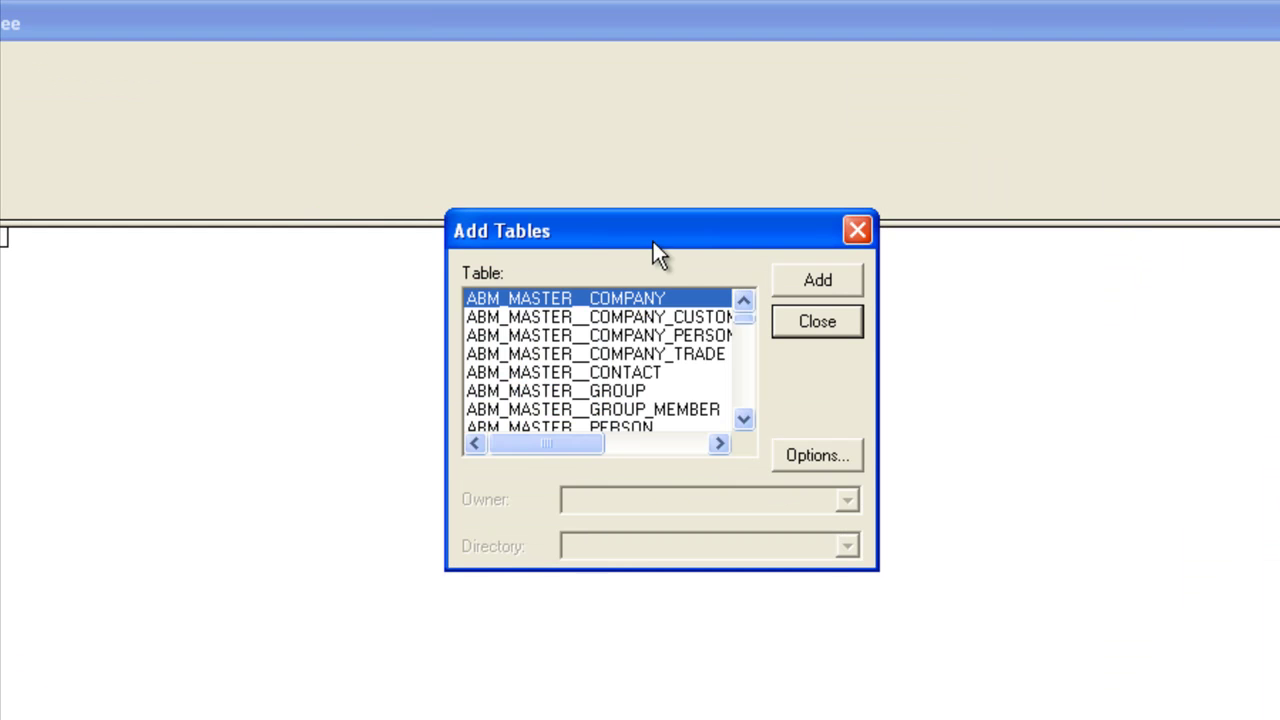
left_click_drag(613, 159, 610, 158)
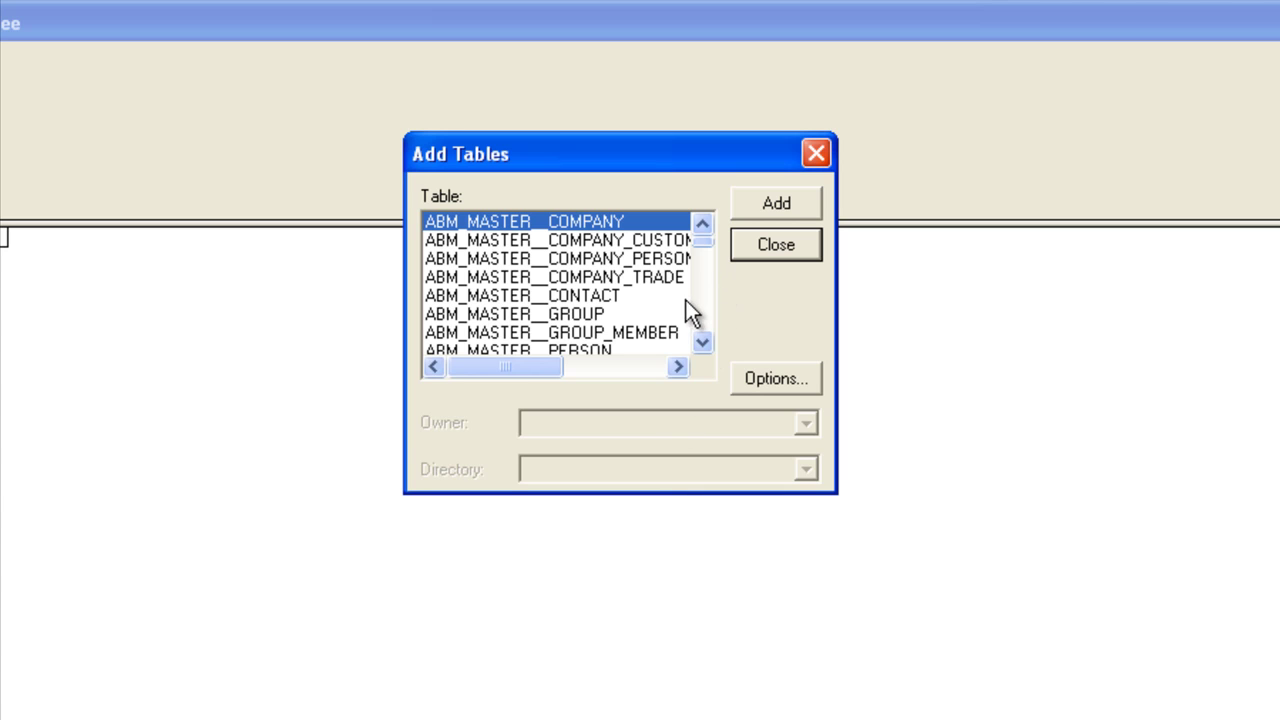
scroll(699, 322, "down", 6)
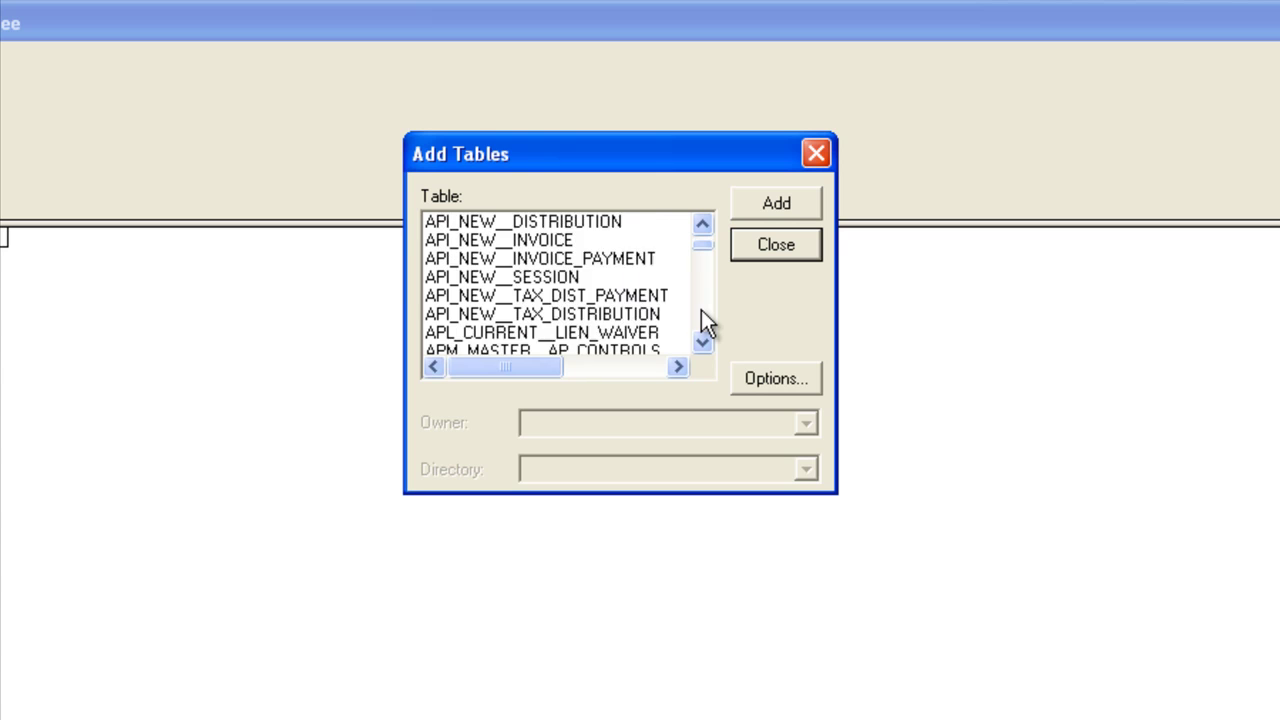
scroll(701, 320, "down", 2)
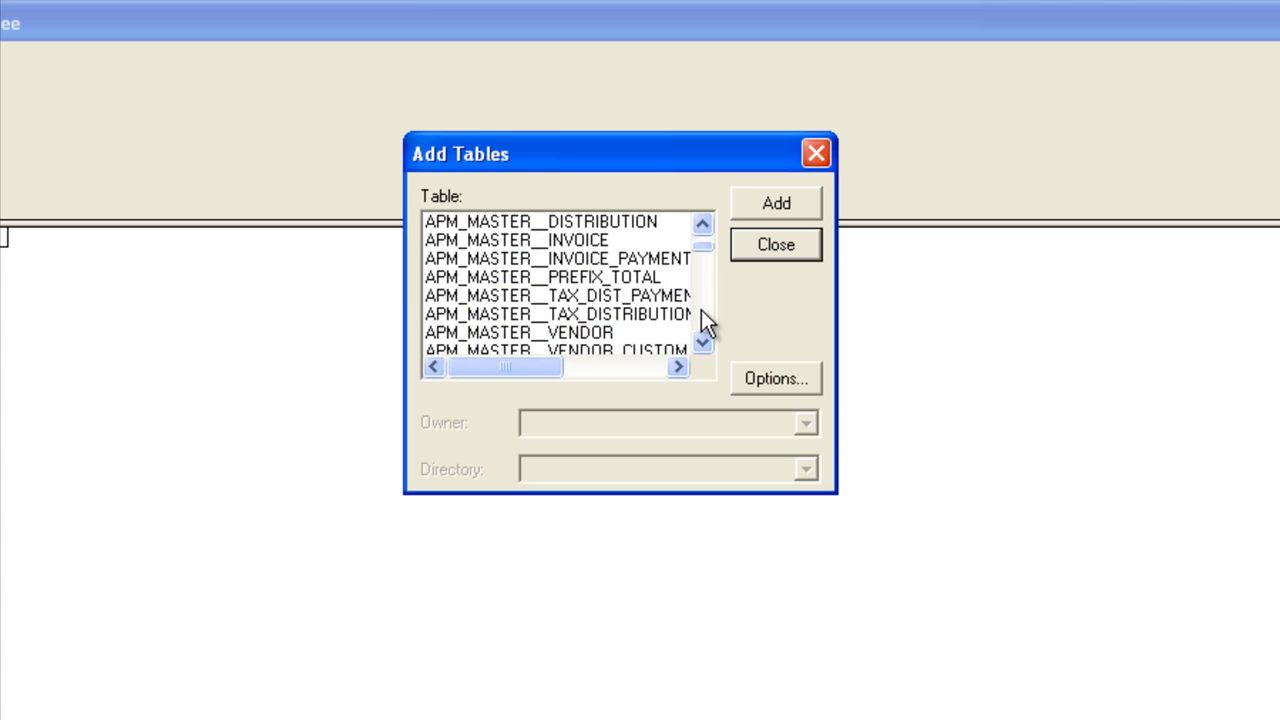
left_click(485, 333)
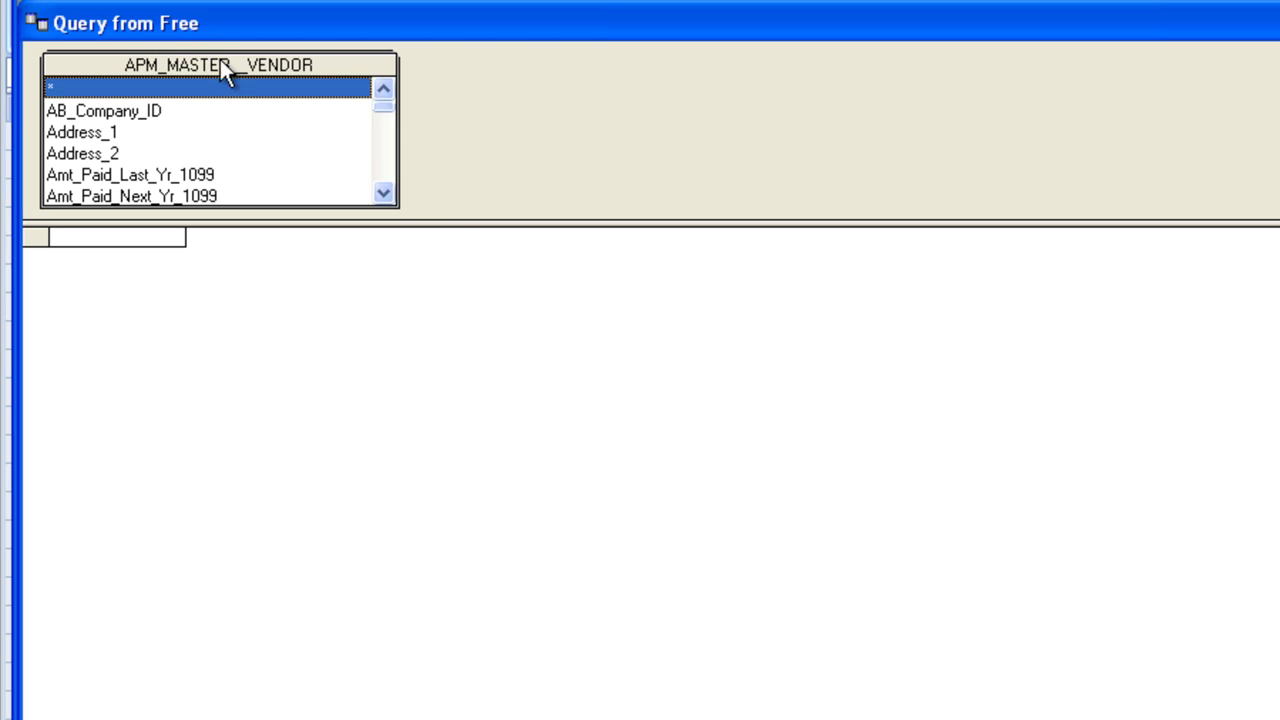
Step: Enlarge the vendor table box, add the Vendor and Name fields to the results, and widen Name
left_click_drag(438, 224, 437, 407)
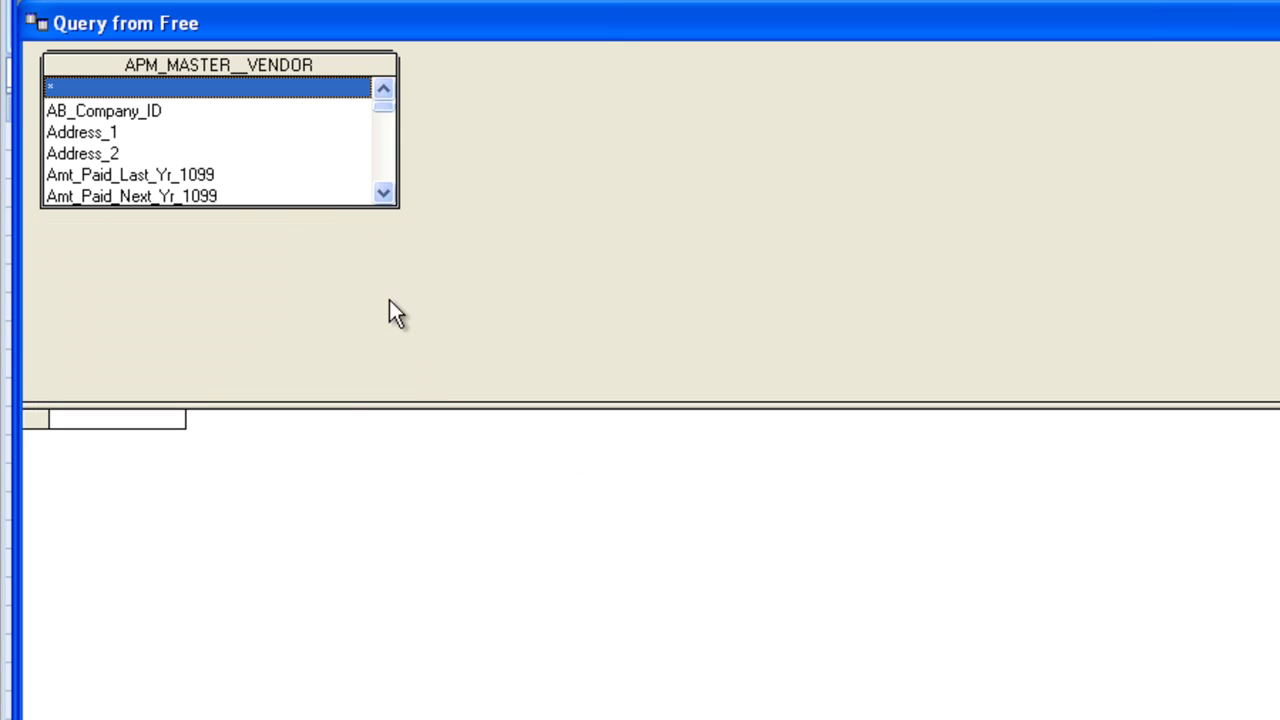
left_click_drag(285, 65, 285, 57)
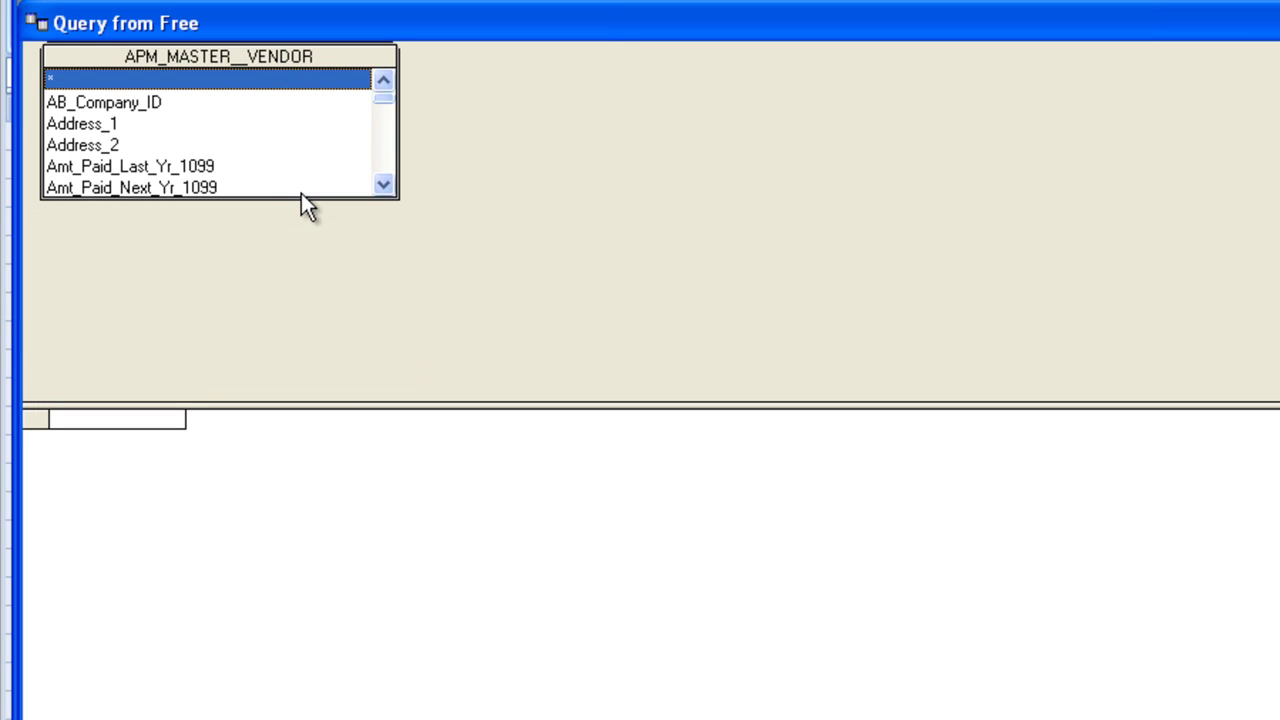
left_click_drag(301, 198, 303, 388)
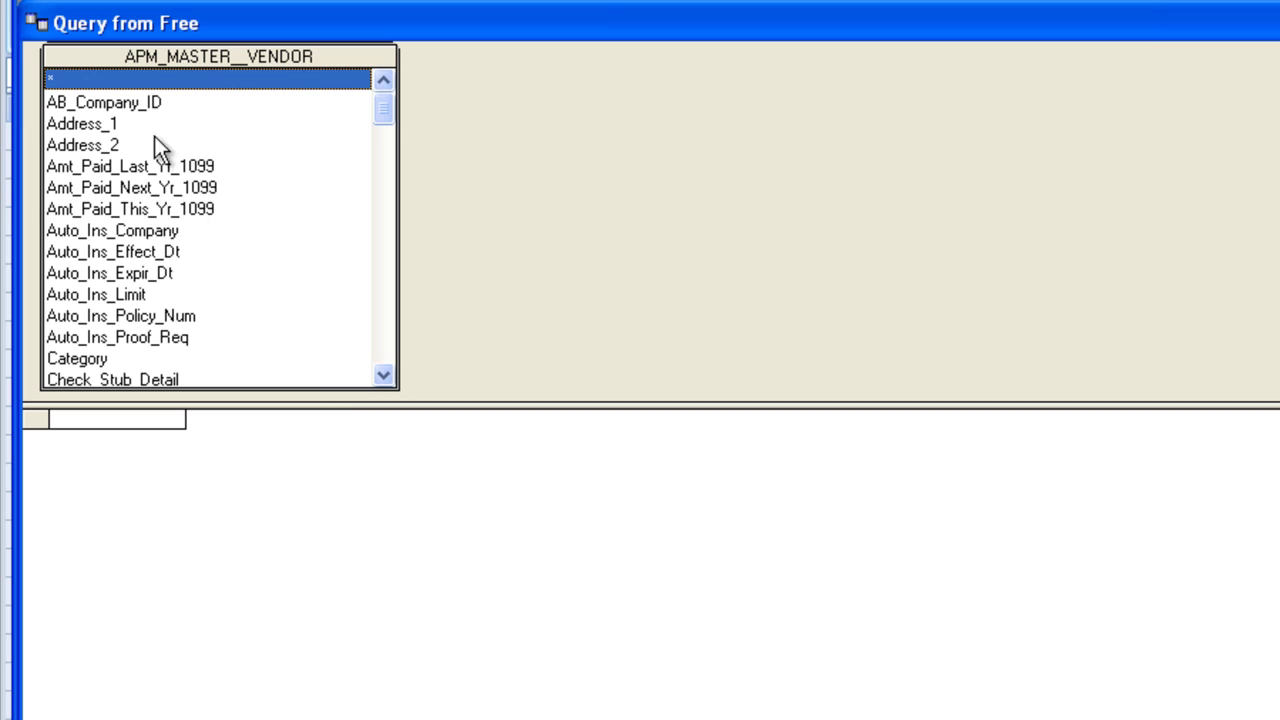
left_click(78, 101)
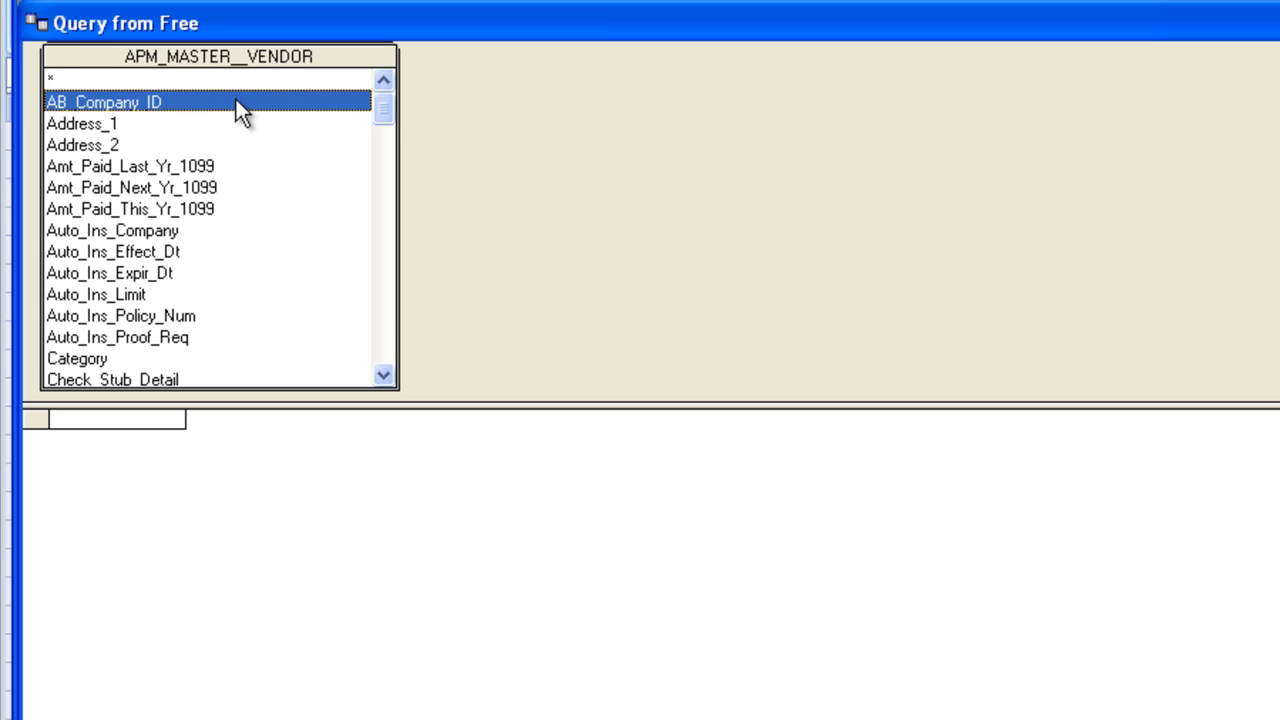
key("v")
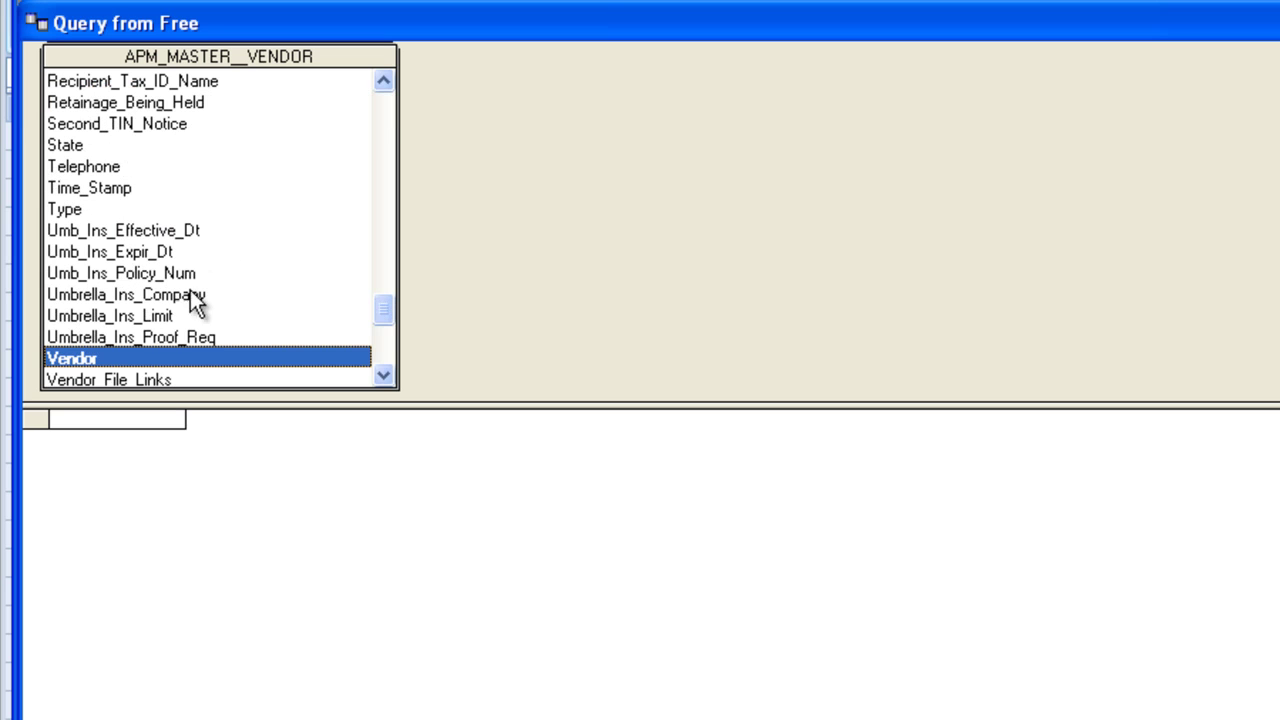
double_click(65, 355)
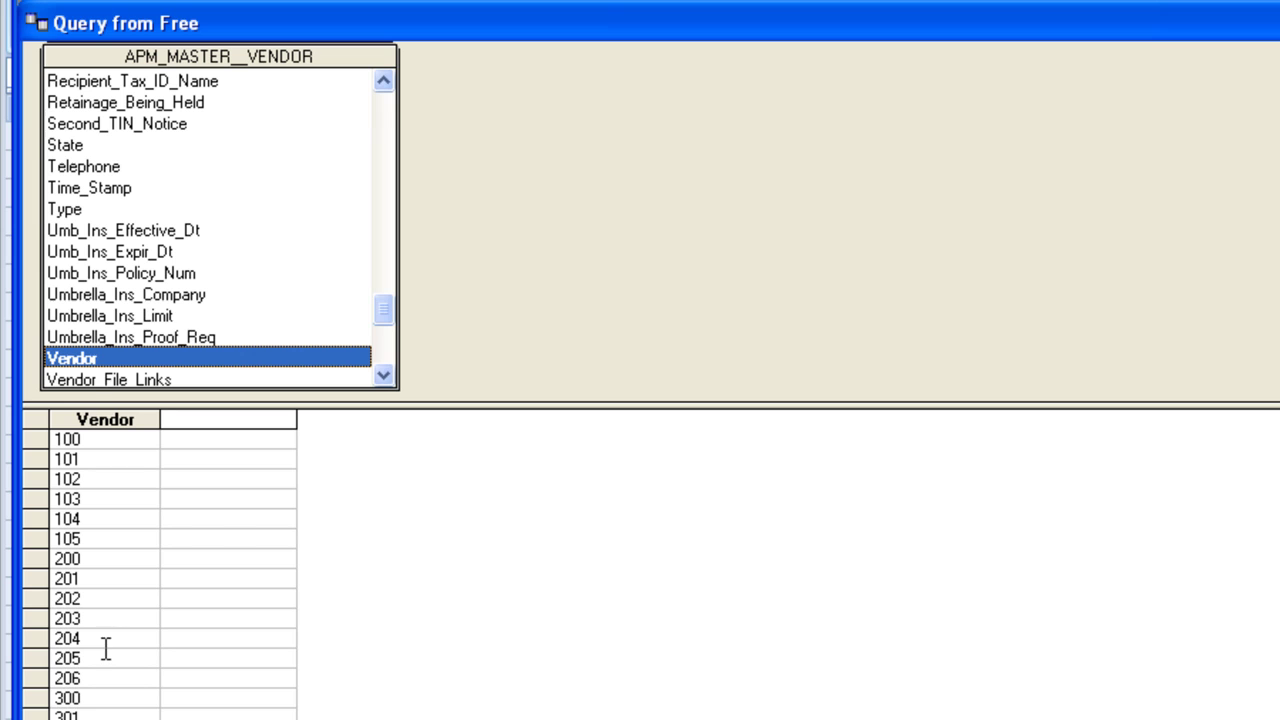
left_click(98, 317)
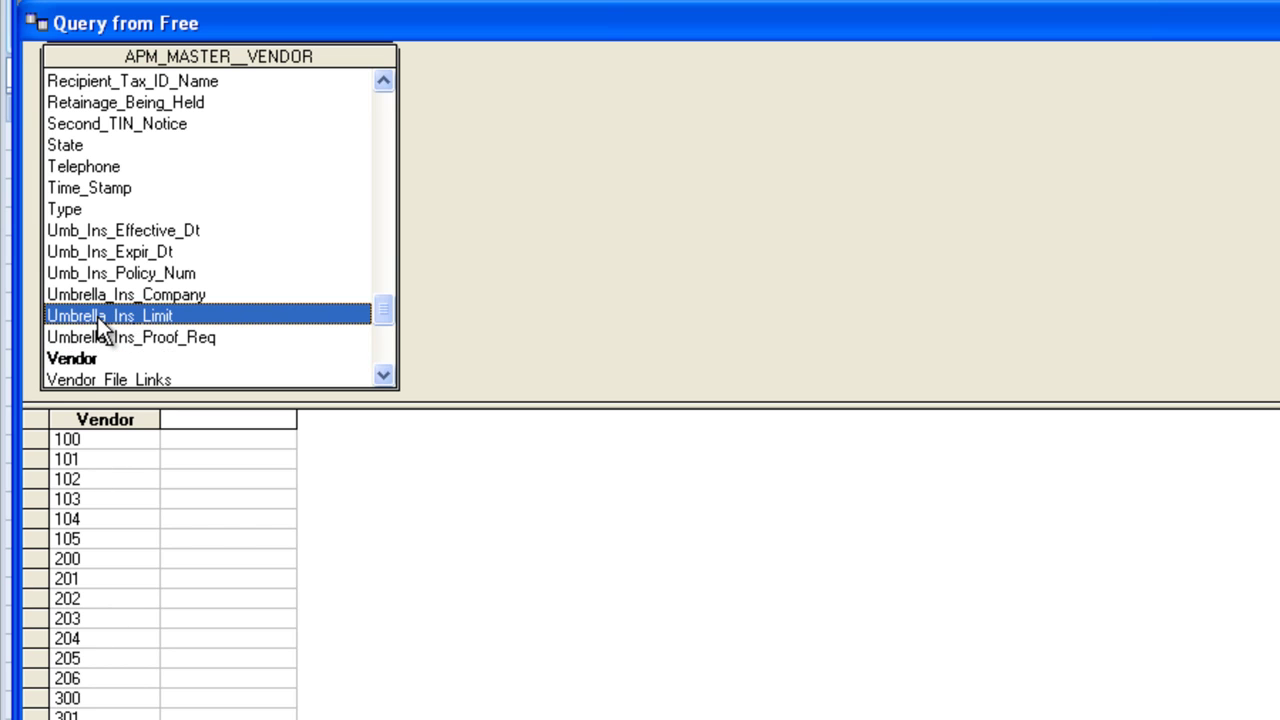
key("n")
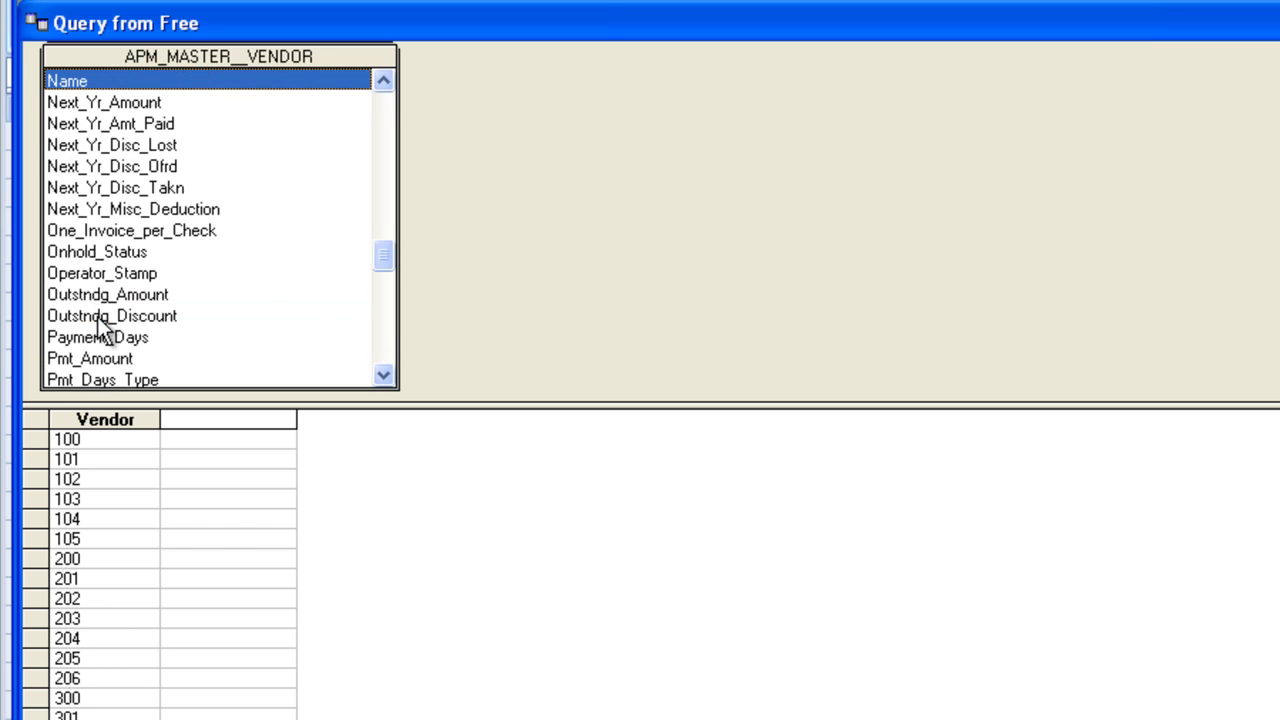
double_click(117, 79)
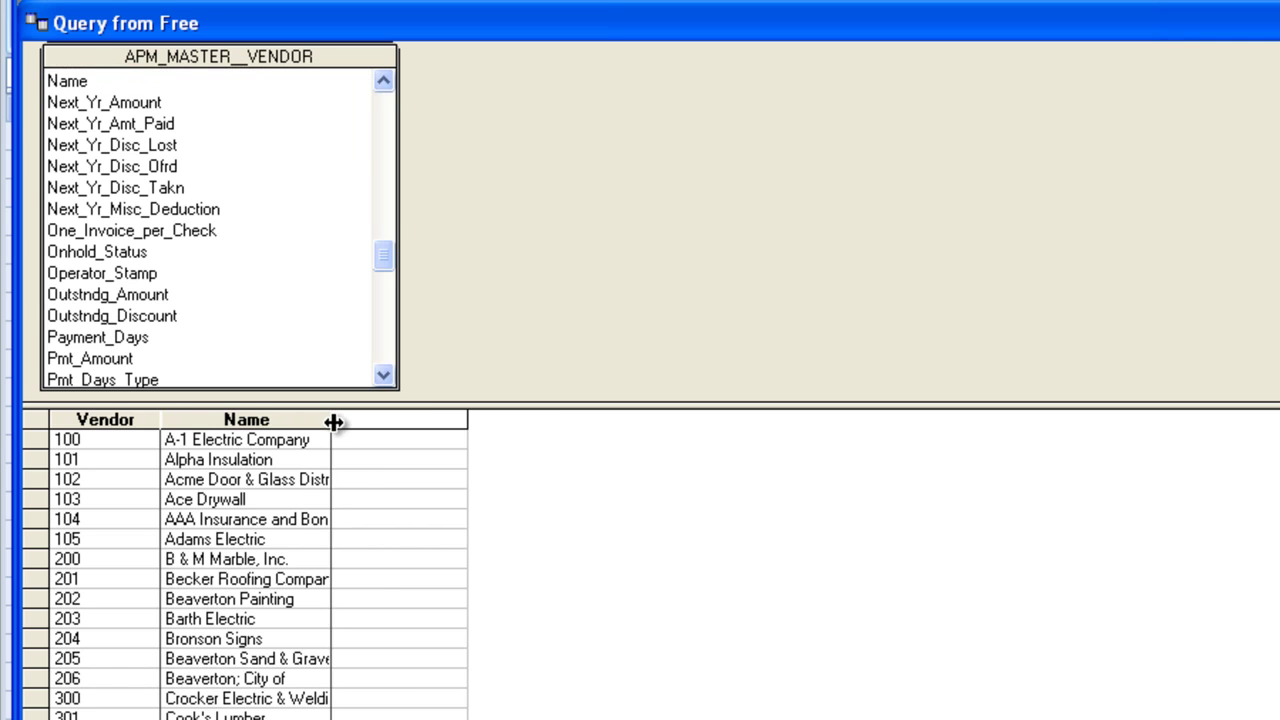
left_click_drag(331, 420, 382, 446)
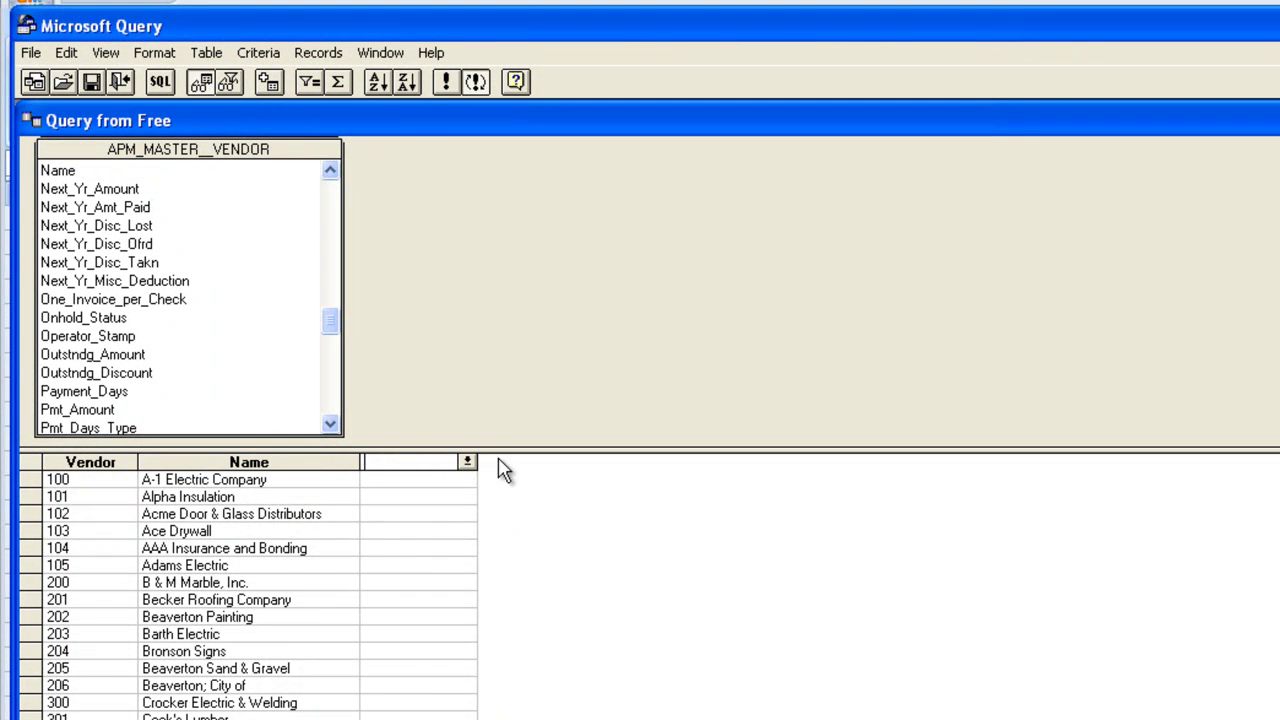
Step: Save the query with Save As under the file name 'AP Vendors'
left_click(30, 52)
left_click(55, 143)
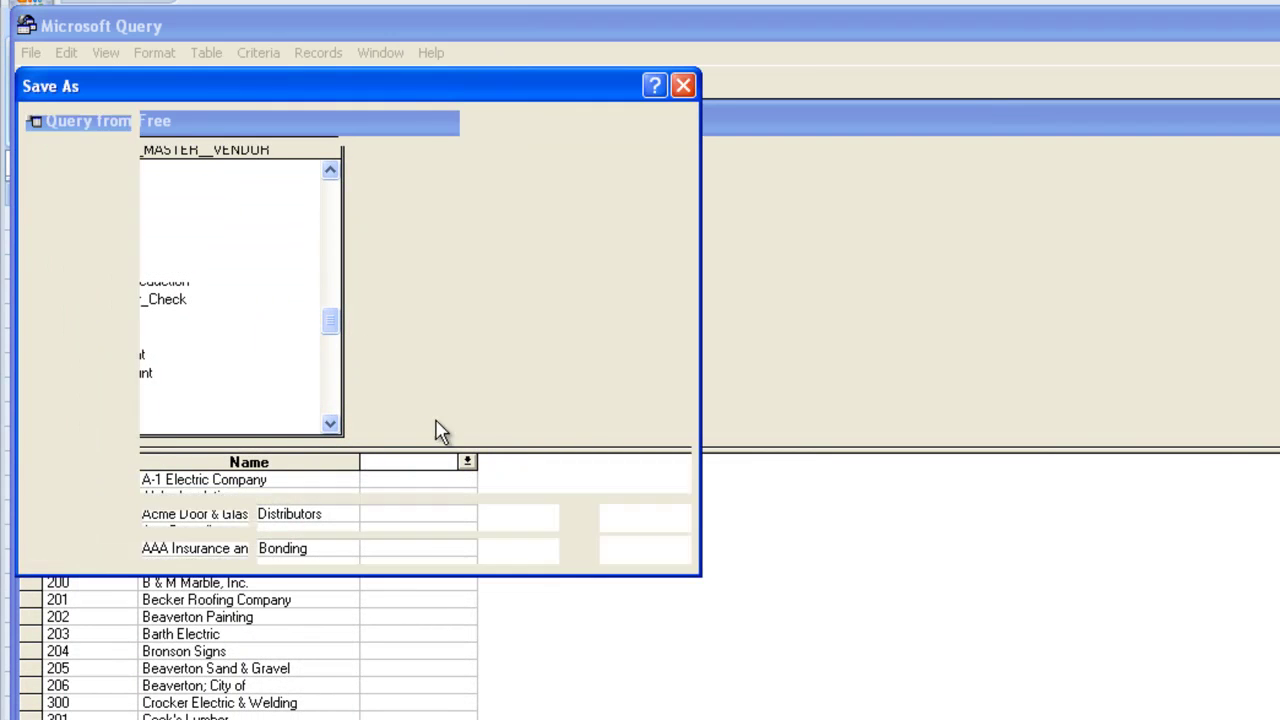
type("A")
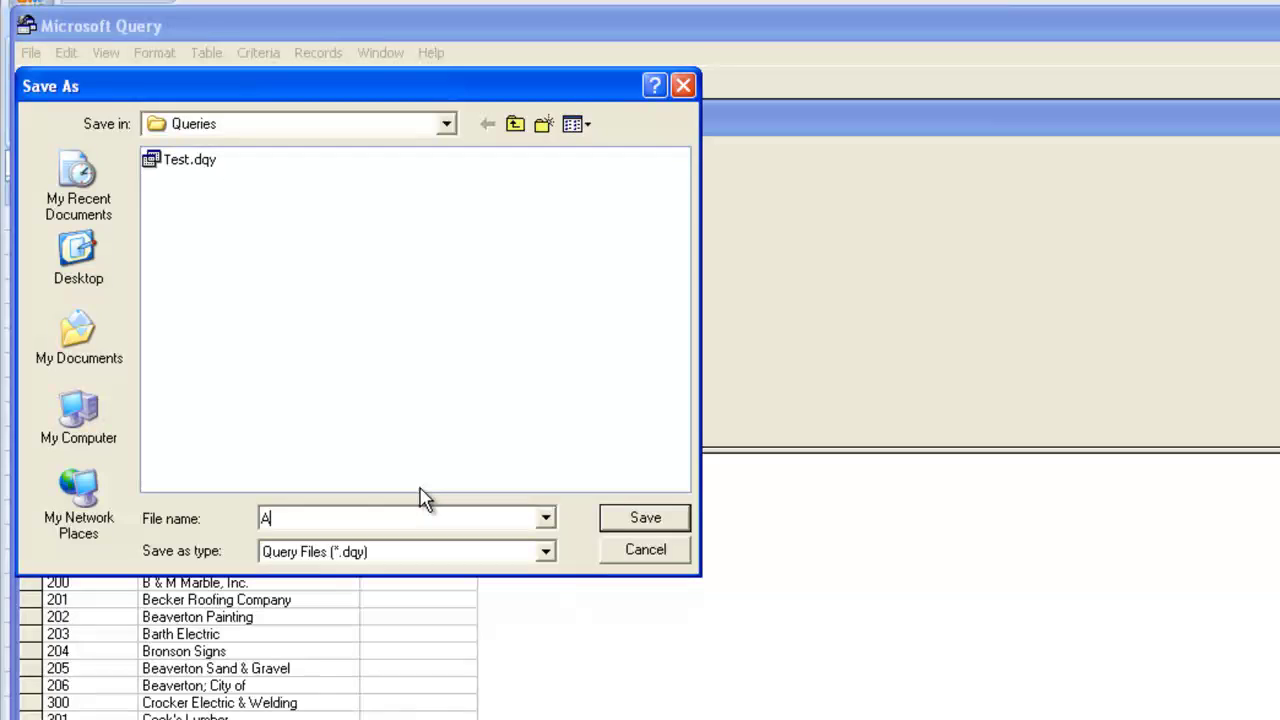
type("P Vendors")
key("Return")
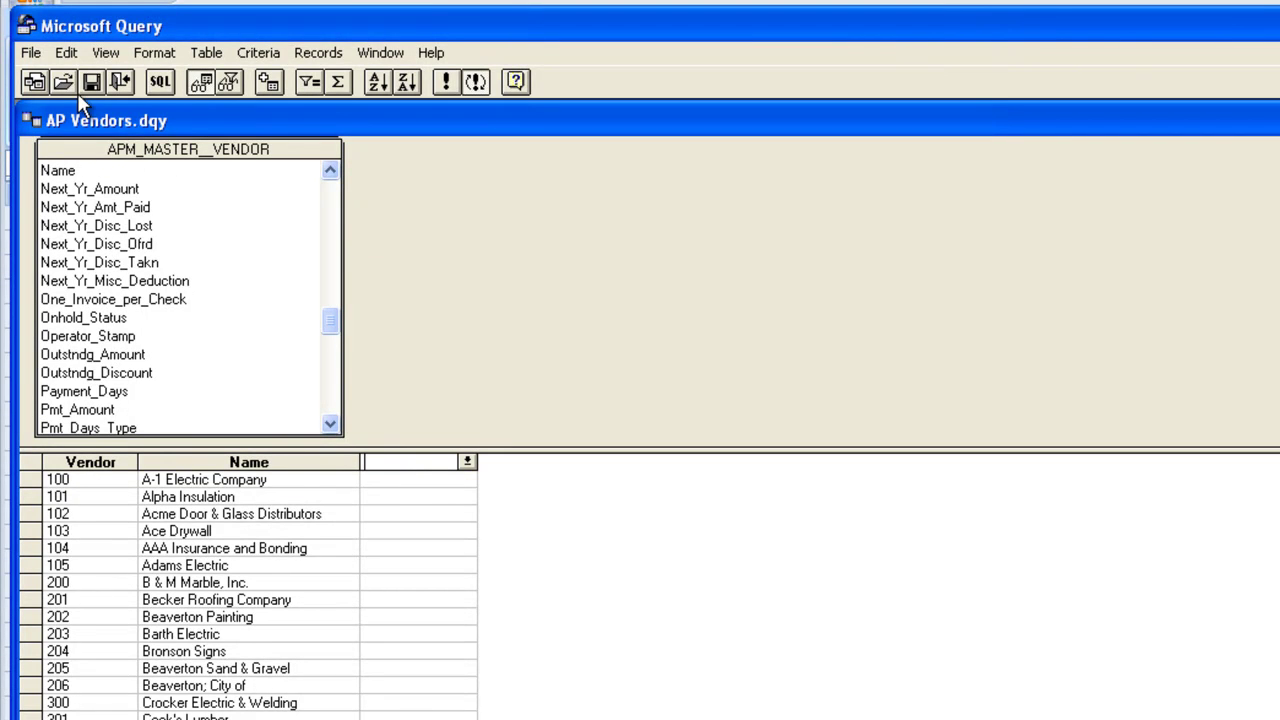
left_click(30, 53)
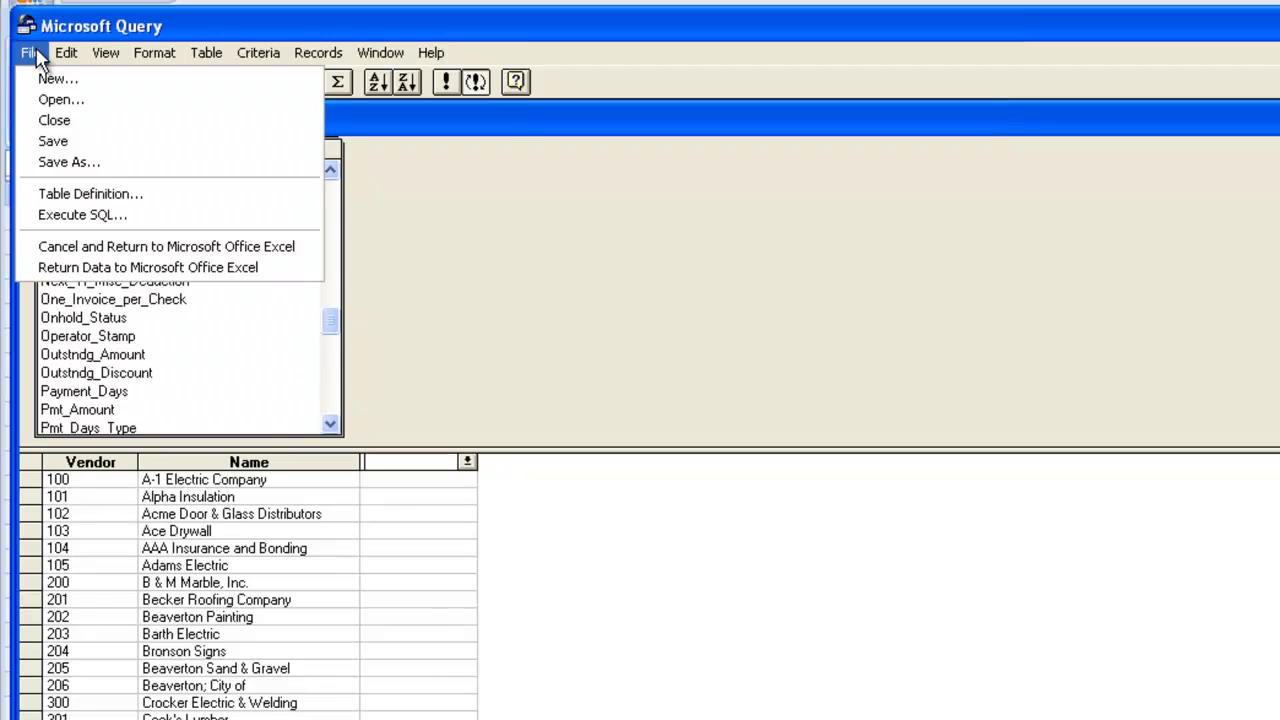
Step: Return the query results to Excel as a table at $A$1 of the existing worksheet
left_click(150, 268)
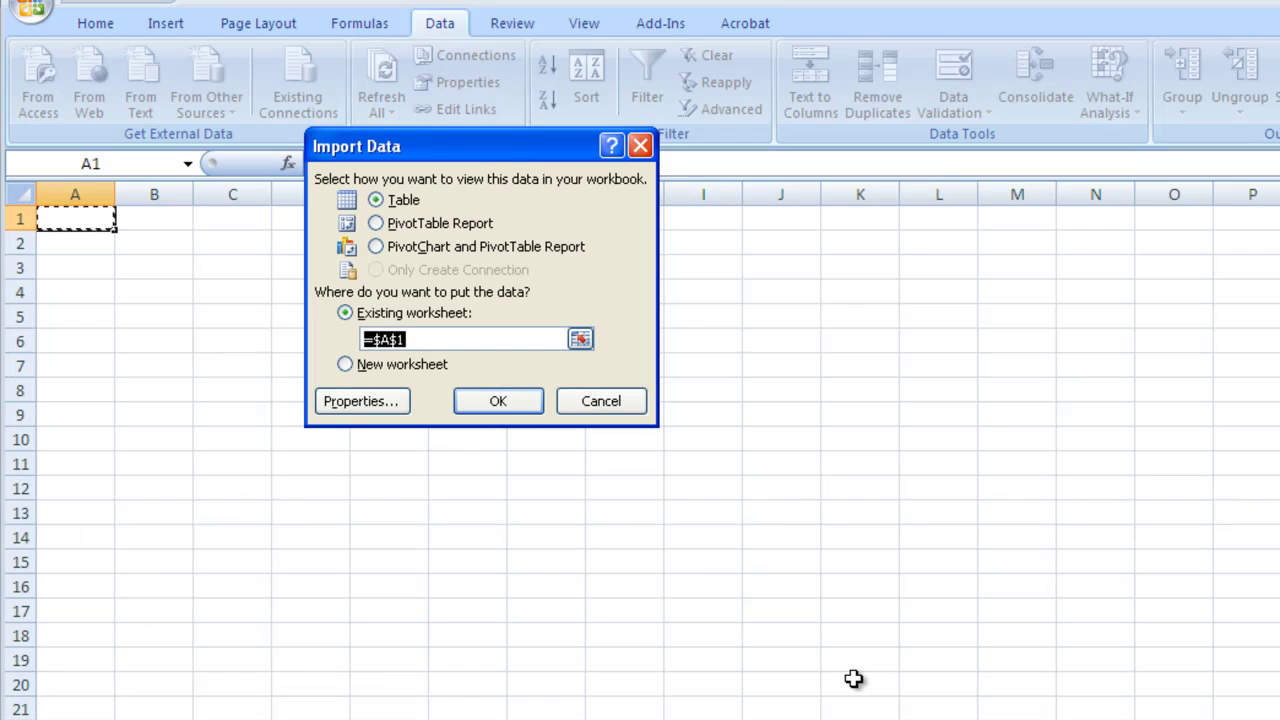
left_click_drag(548, 187, 734, 273)
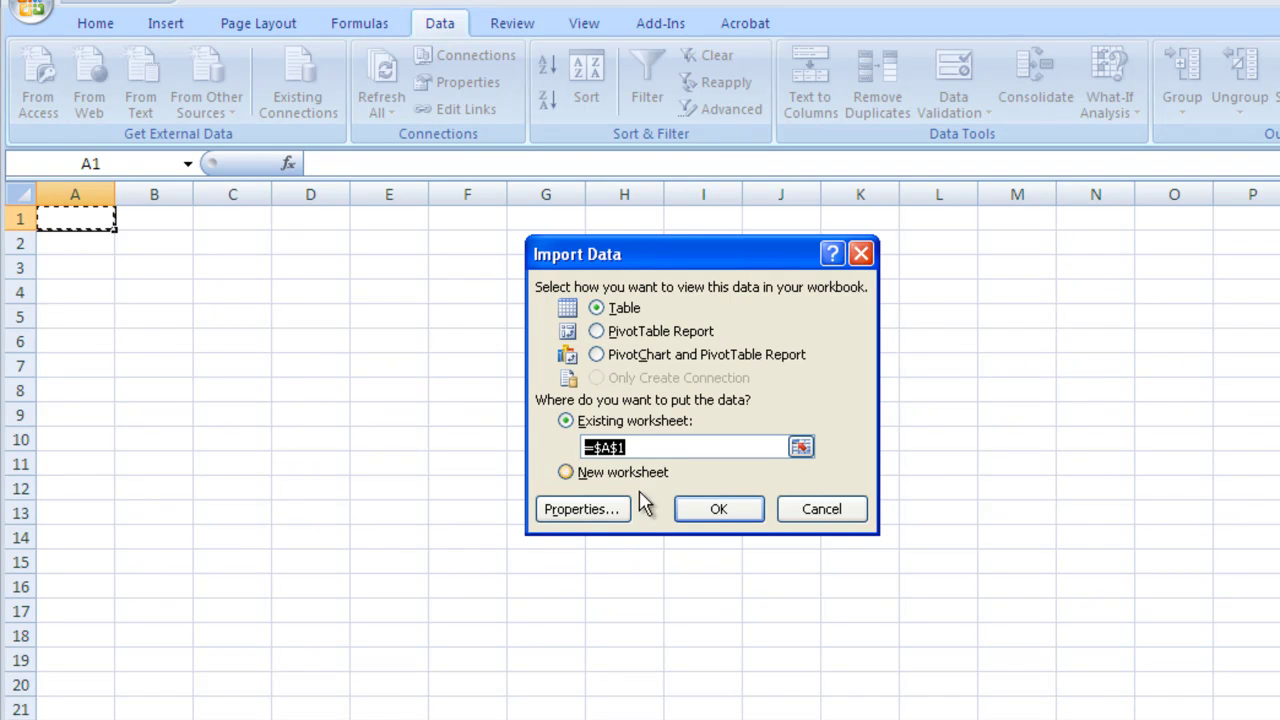
left_click(738, 509)
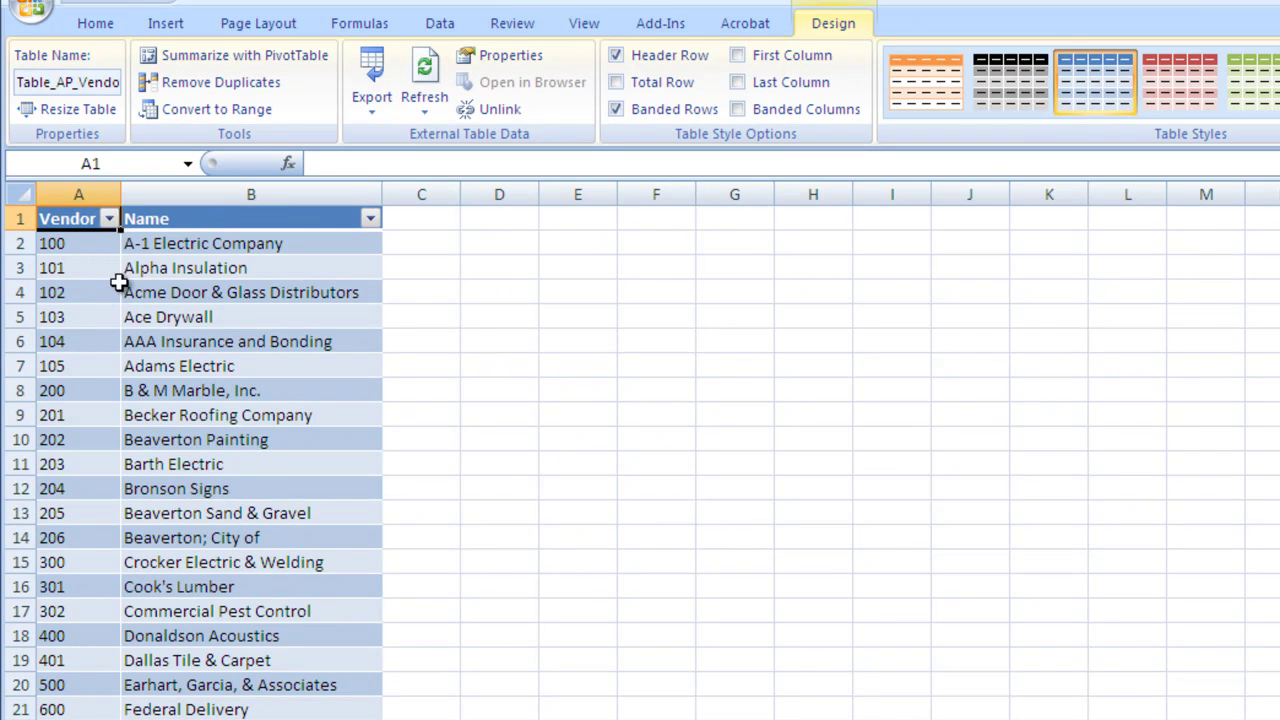
left_click(226, 312)
left_click(90, 357)
left_click(263, 412)
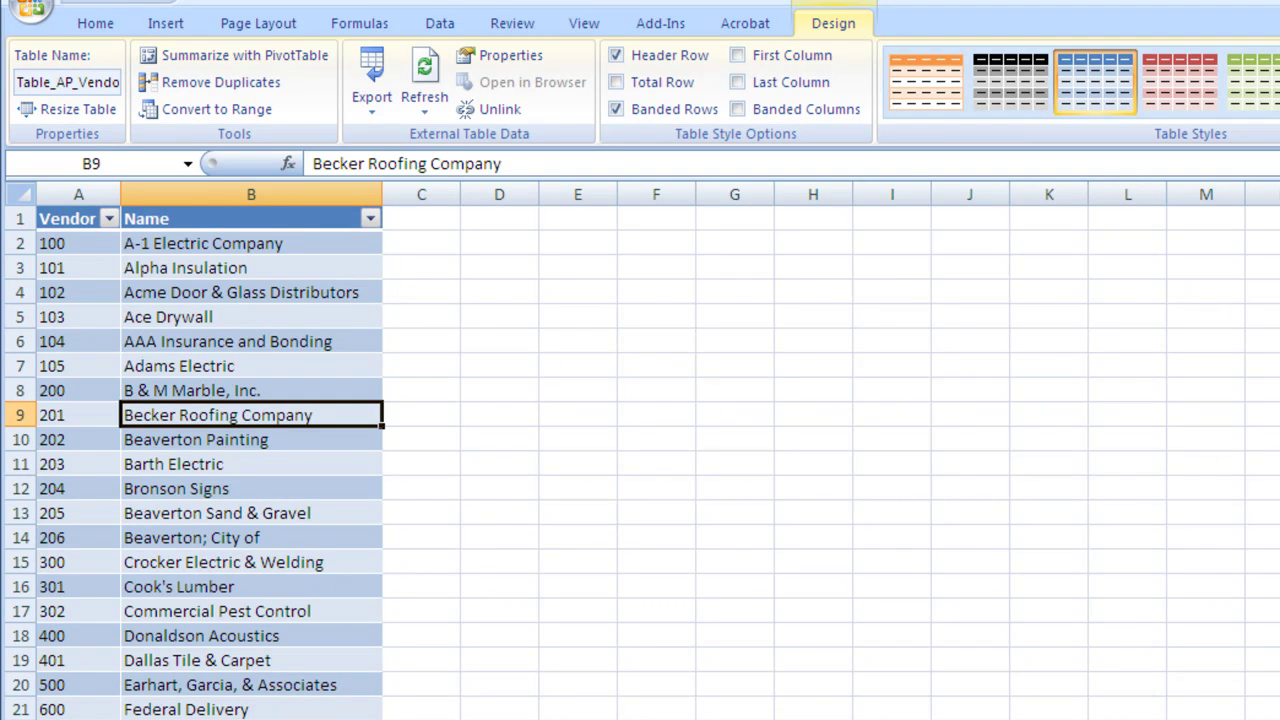
scroll(640, 450, "down", 3)
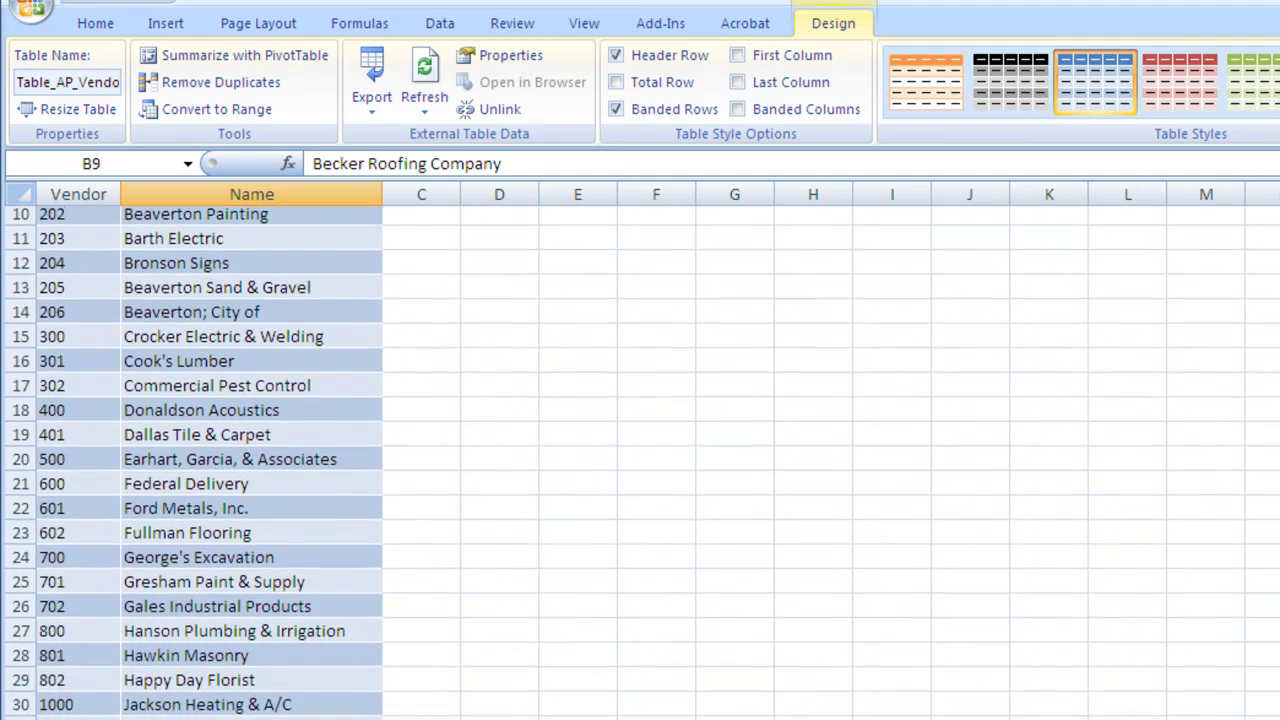
scroll(640, 450, "down", 4)
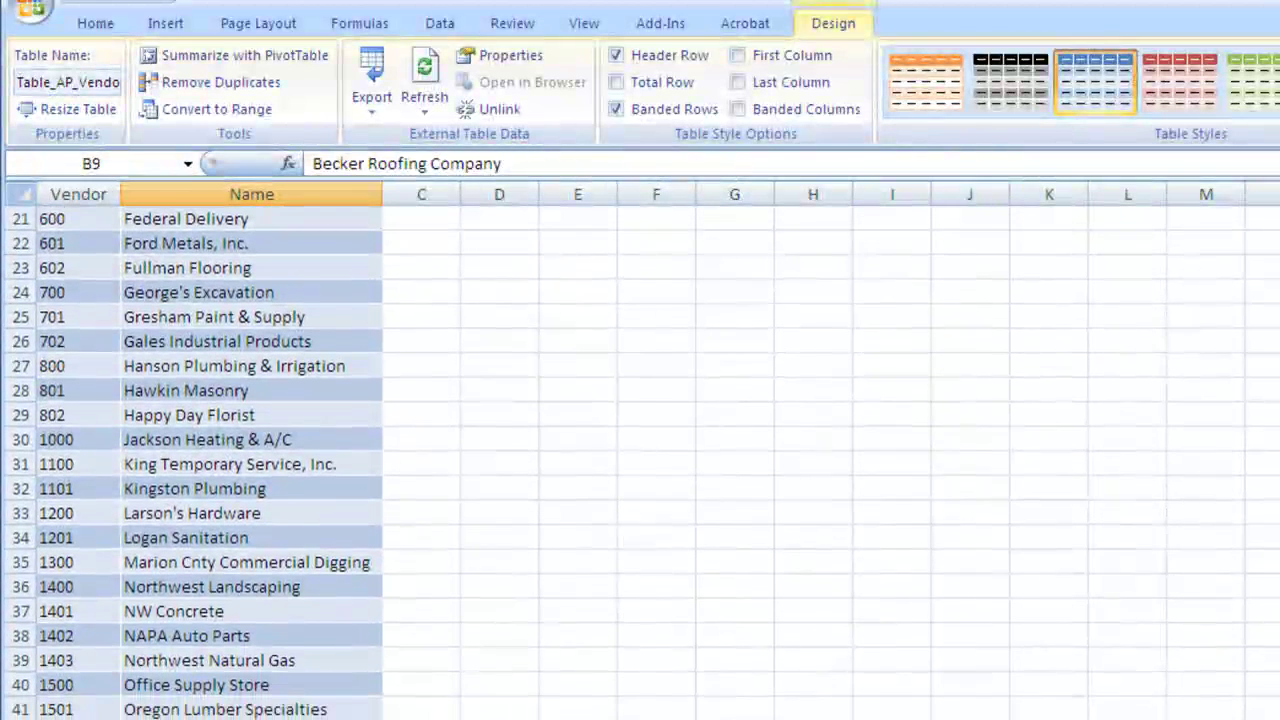
scroll(640, 450, "down", 1)
scroll(640, 450, "up", 8)
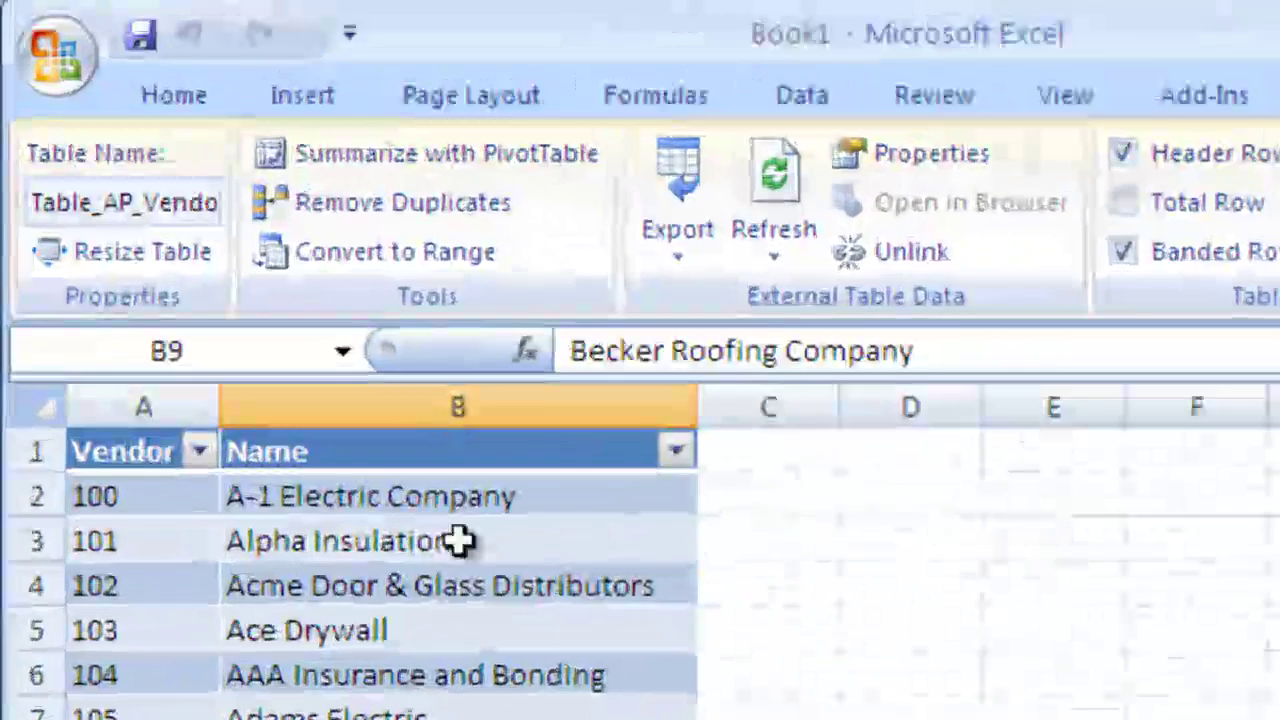
left_click(470, 628)
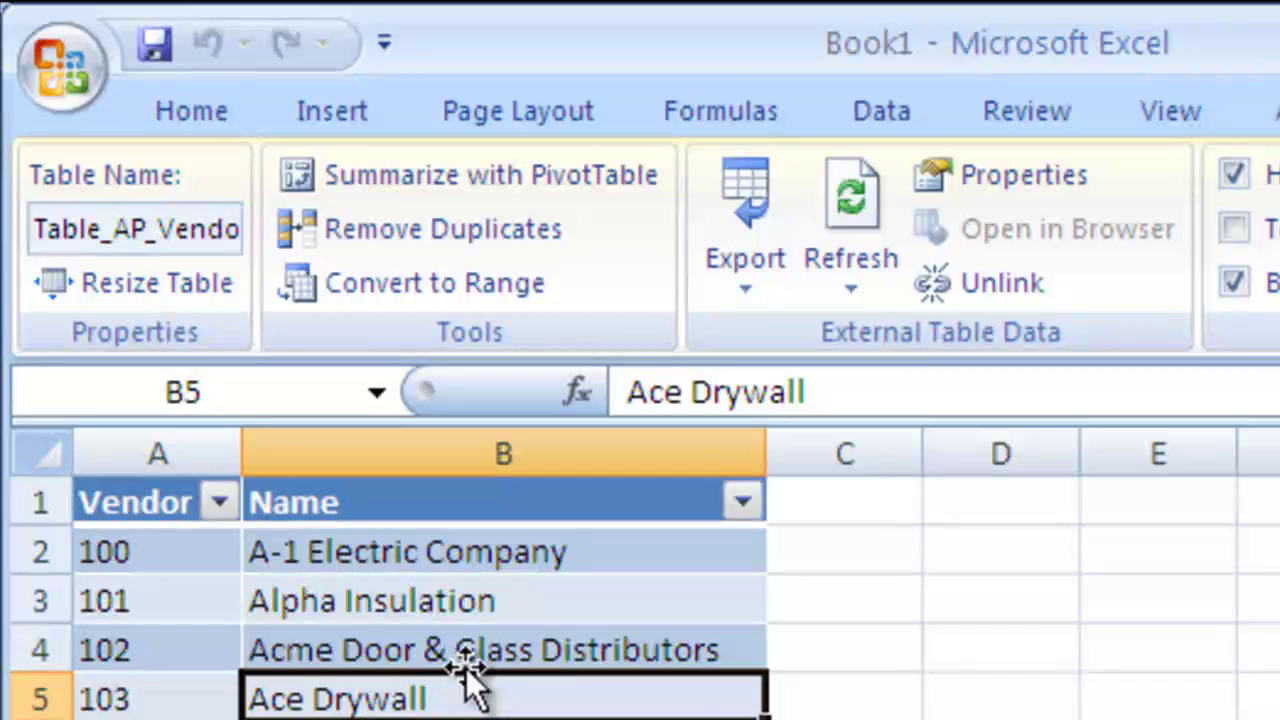
Step: Run Refresh All on the Data tab to reload the vendor table
left_click(881, 113)
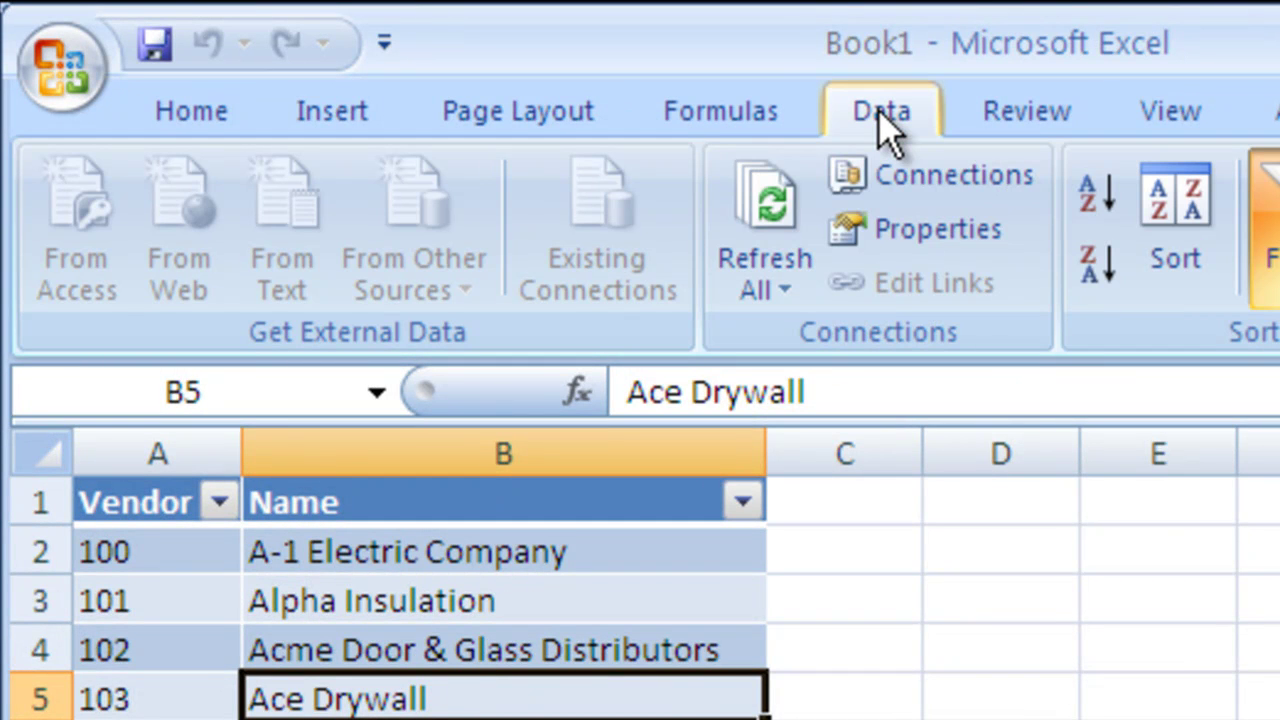
left_click(760, 235)
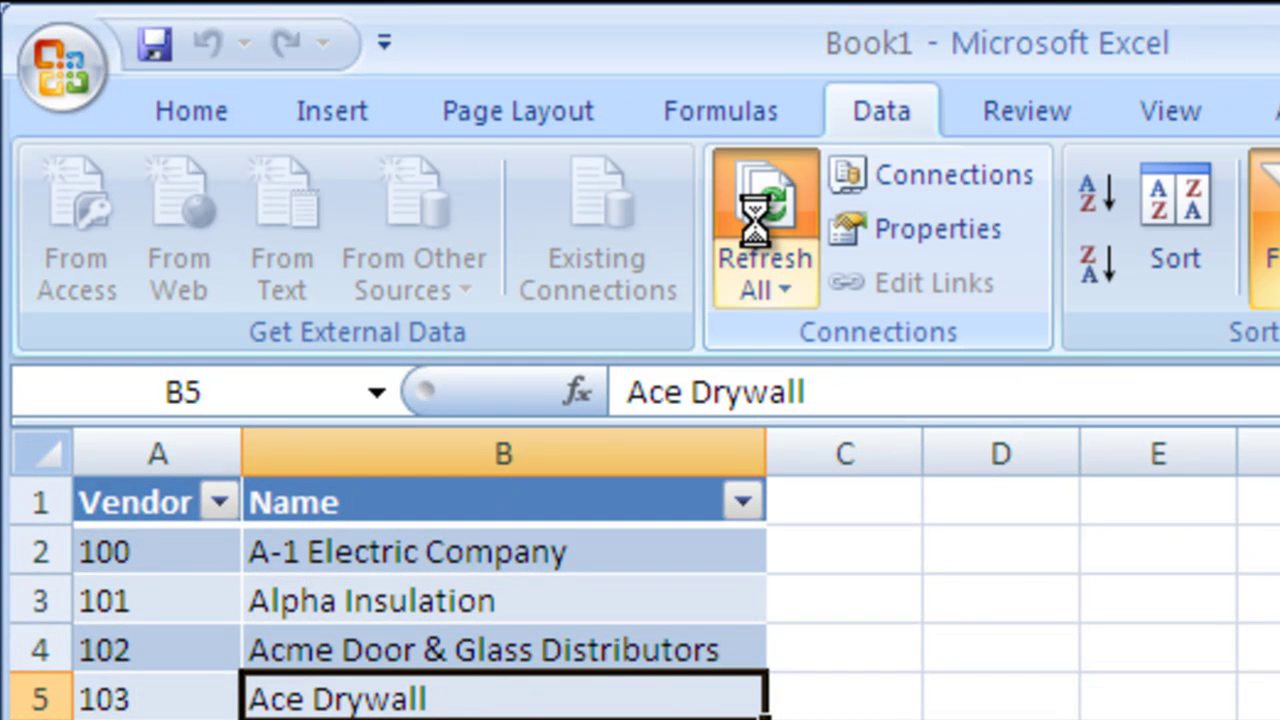